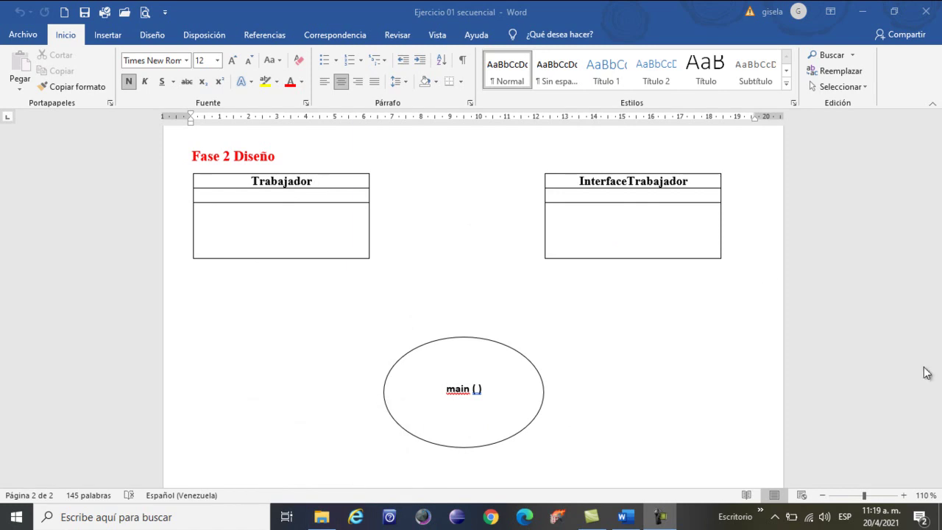
# Step: Copy the attribute name nom_Tra from the Paso 2 responsibilities table
pyautogui.scroll(3, 705, 346)
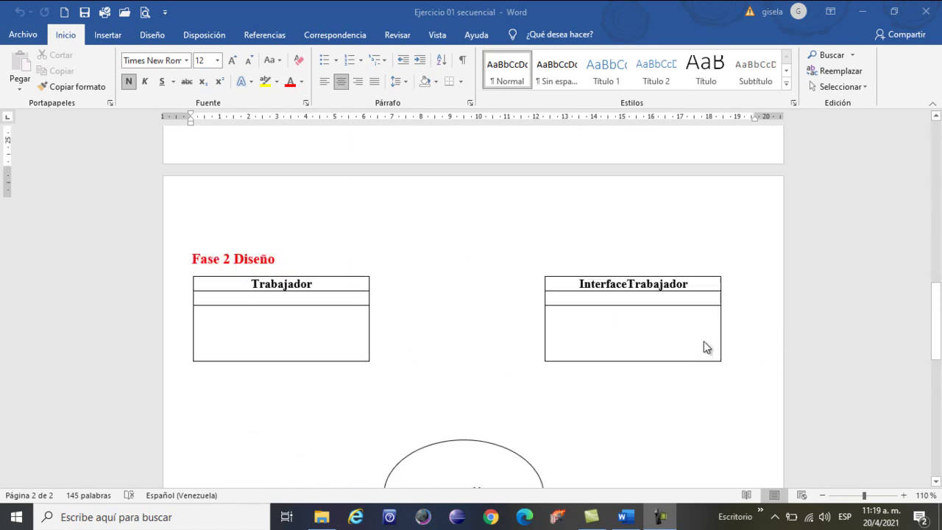
pyautogui.scroll(5, 703, 347)
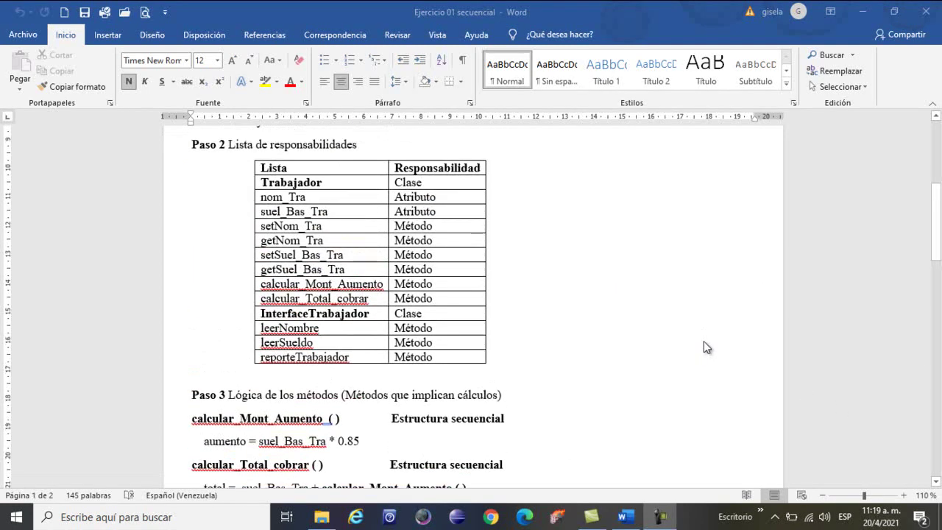
pyautogui.scroll(1, 703, 348)
pyautogui.scroll(-1, 704, 348)
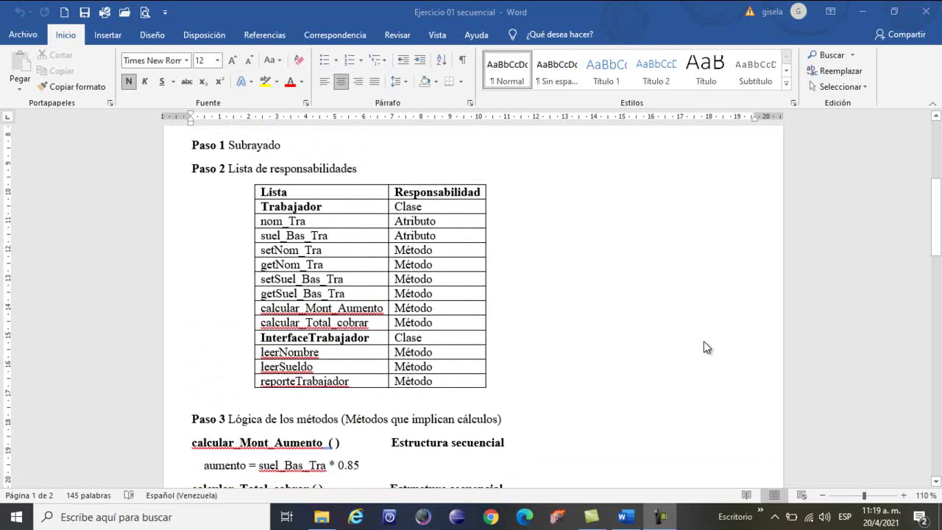
pyautogui.click(291, 214)
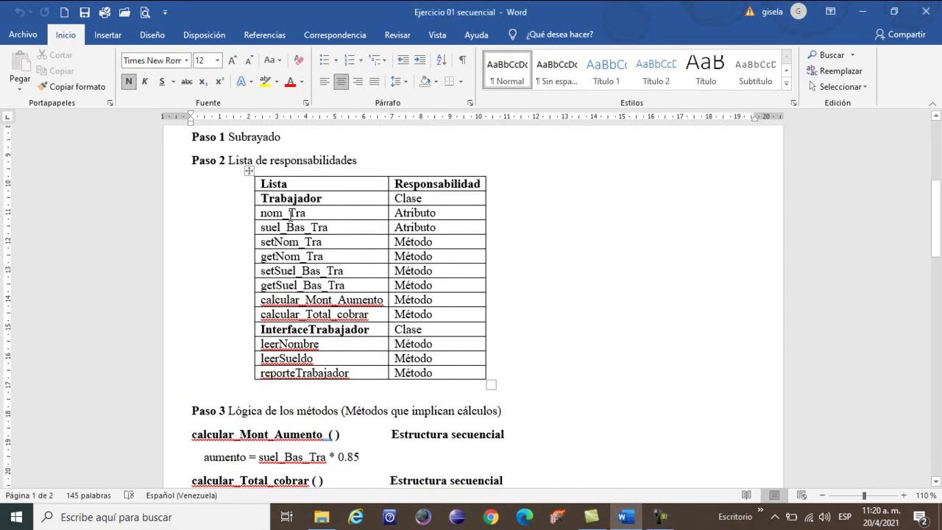
pyautogui.doubleClick(276, 214)
pyautogui.hotkey('ctrl', 'c')
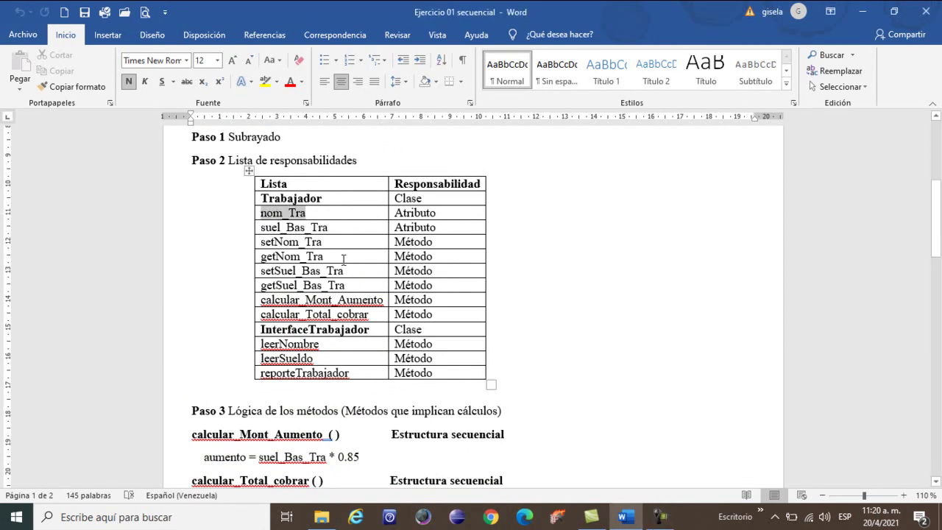
# Step: Add the private attribute "- nom_Tra:string" to the attribute section of the Trabajador class box under Fase 2 Diseño
pyautogui.moveTo(936, 221); pyautogui.dragTo(940, 334)
pyautogui.click(313, 335)
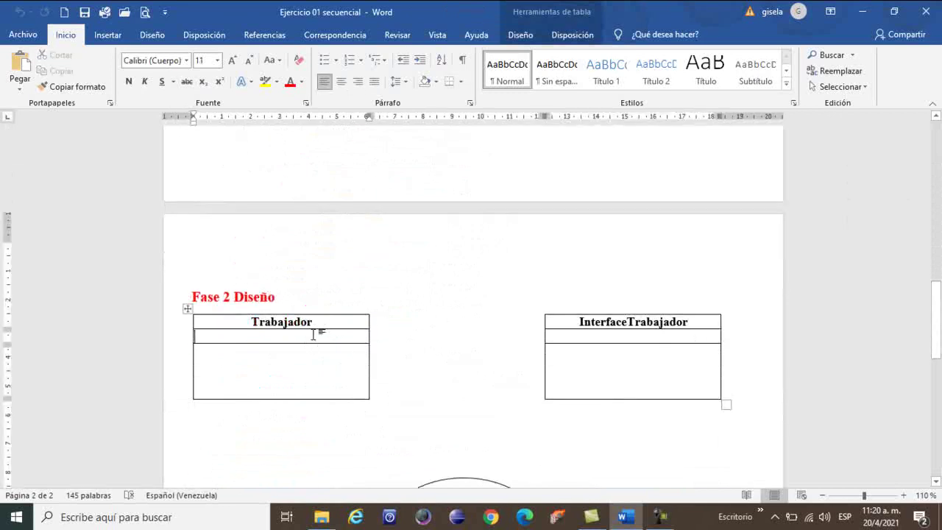
pyautogui.press('Return')
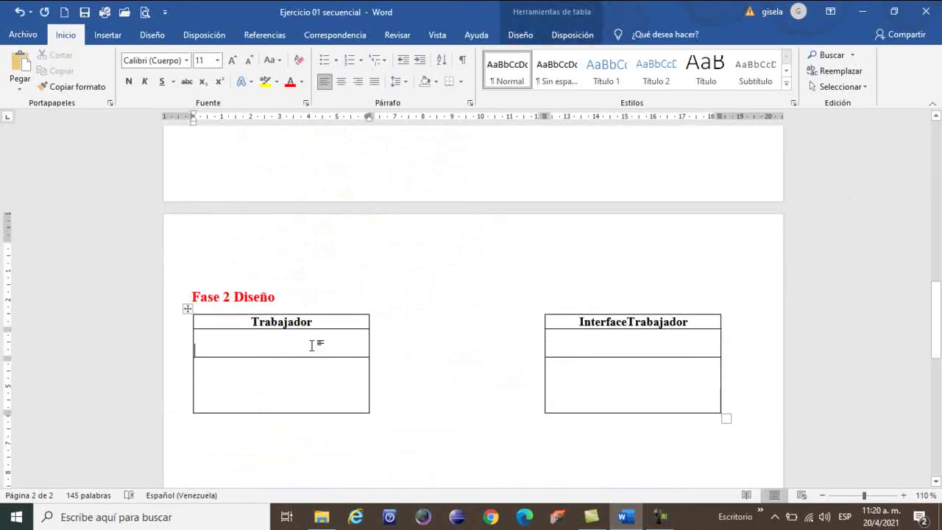
pyautogui.click(277, 341)
pyautogui.hotkey('ctrl', 'v')
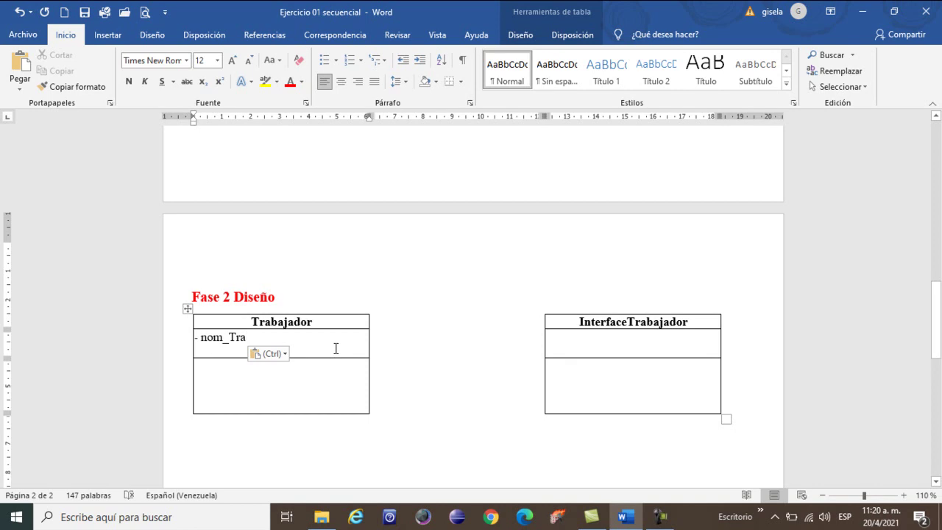
pyautogui.write(':')
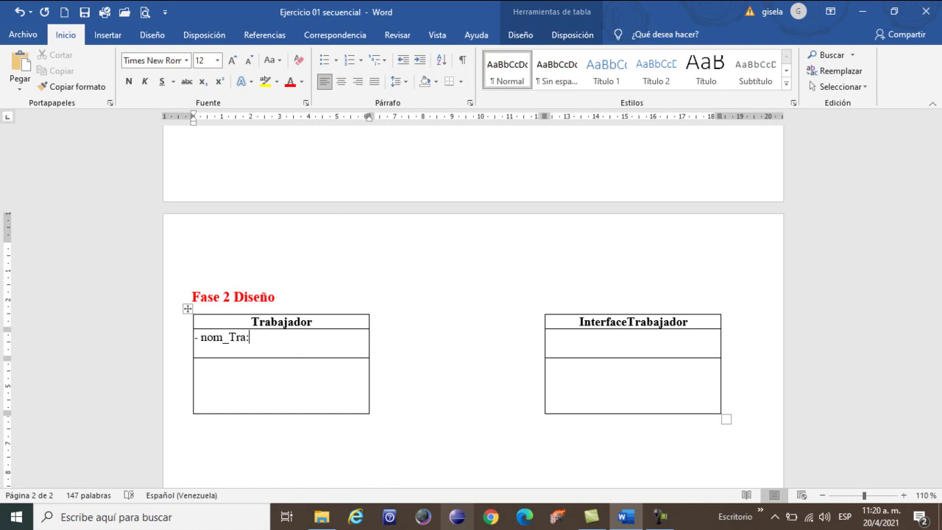
pyautogui.write('string')
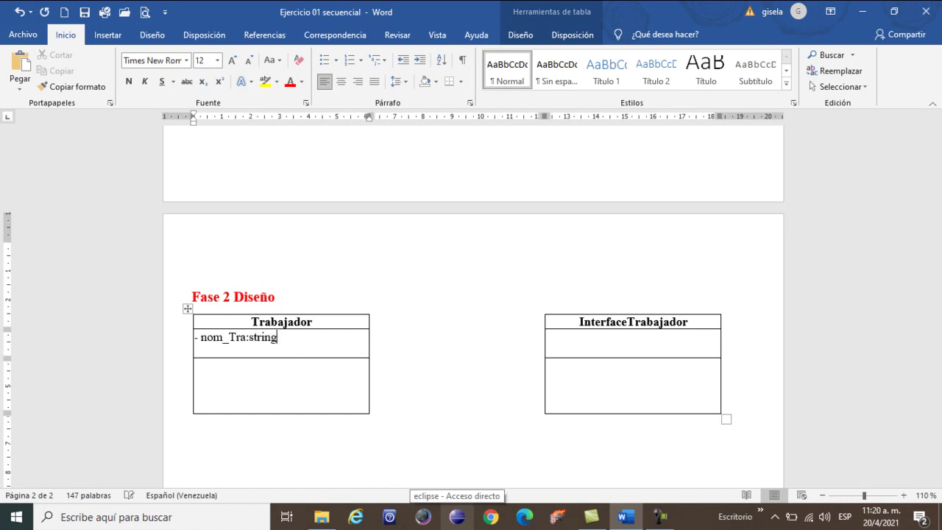
pyautogui.press('Return')
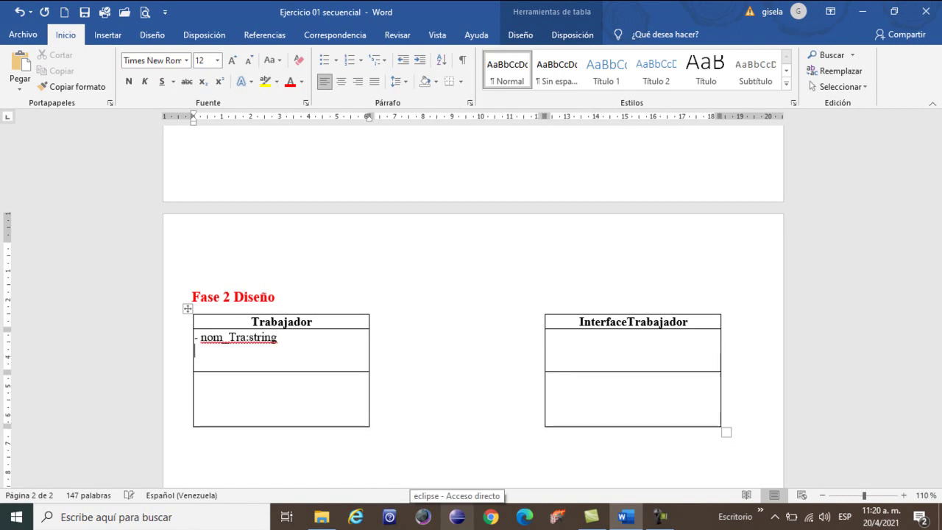
# Step: Copy suel_Bas_Tra from the responsibilities table and add it below nom_Tra in the Trabajador box as "- suel_Bas_Tra: float"
pyautogui.moveTo(937, 320); pyautogui.dragTo(940, 211)
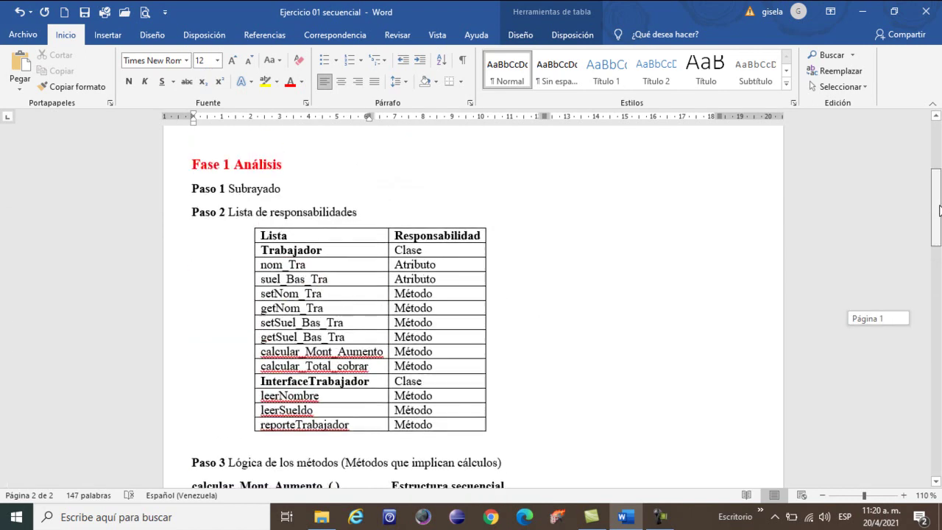
pyautogui.moveTo(331, 280); pyautogui.dragTo(273, 280)
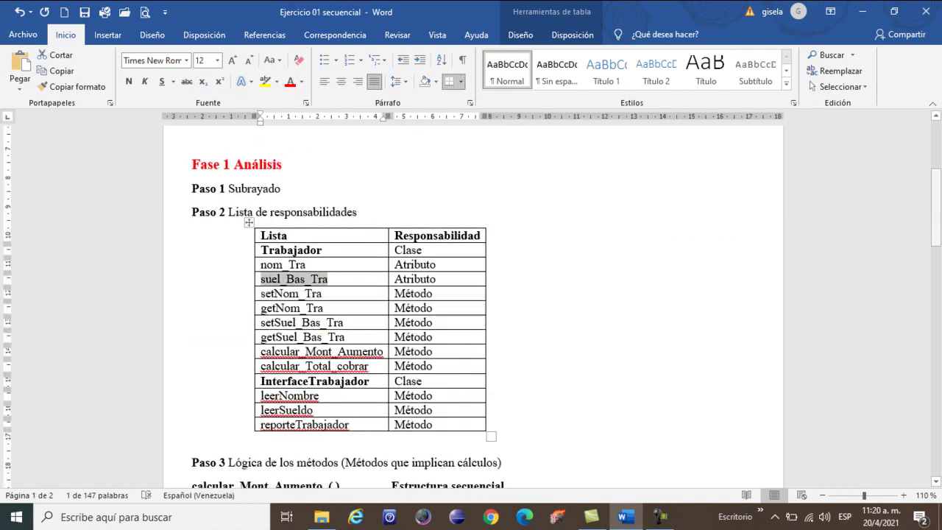
pyautogui.moveTo(937, 210); pyautogui.dragTo(938, 326)
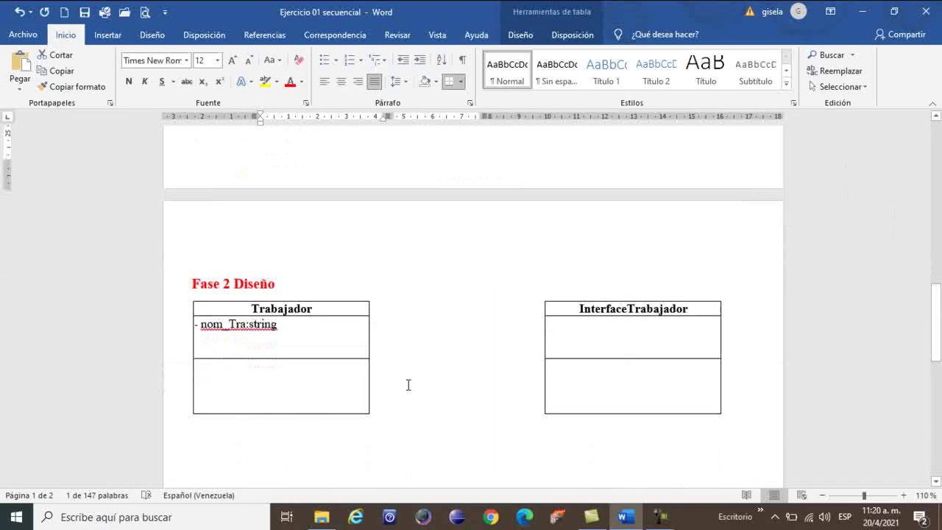
pyautogui.click(302, 324)
pyautogui.press('Return')
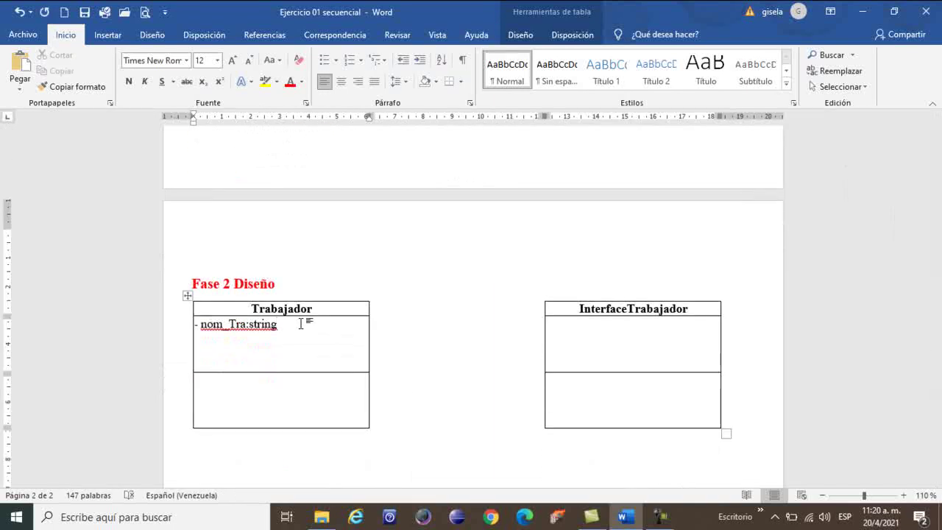
pyautogui.write('-')
pyautogui.write('suel_Bas_Tra')
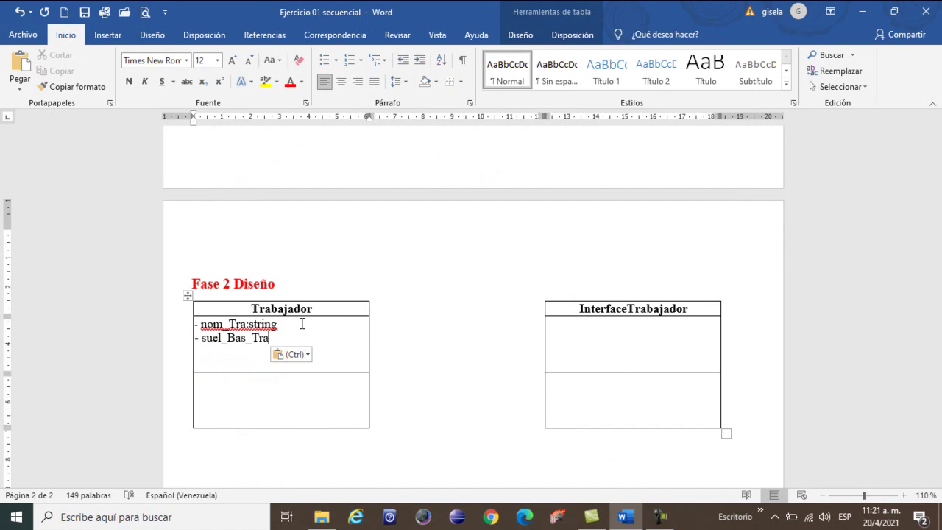
pyautogui.write(':')
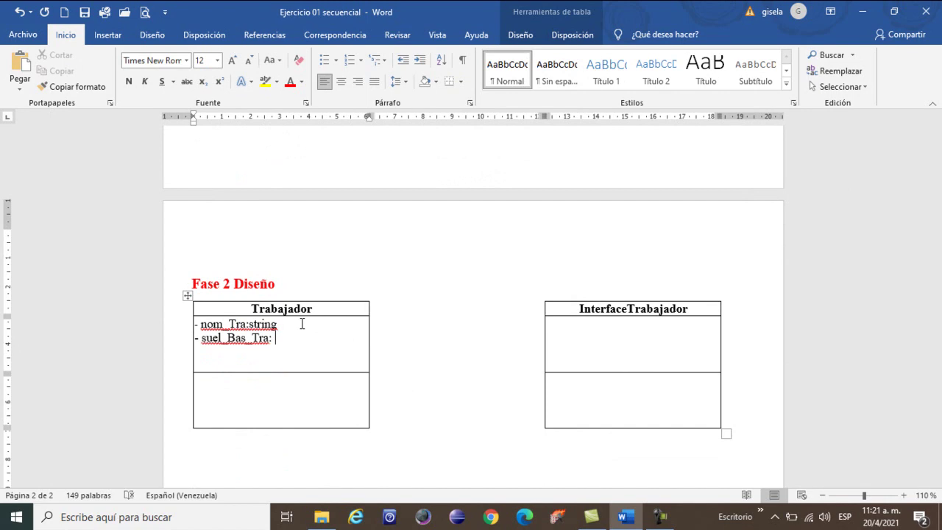
pyautogui.write(' float')
# Step: Space out nom_Tra's type to line up with the float type, and remove the empty lines below suel_Bas_Tra
pyautogui.click(247, 324)
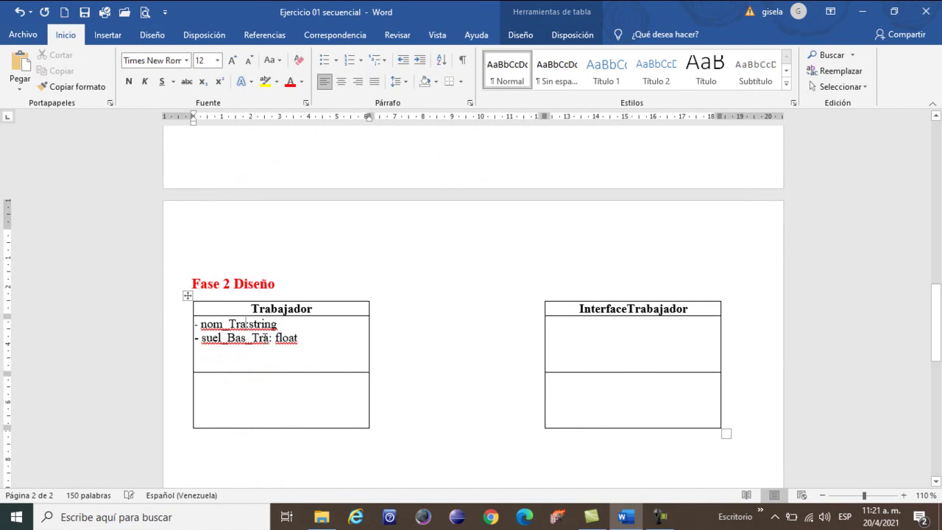
pyautogui.click(295, 346)
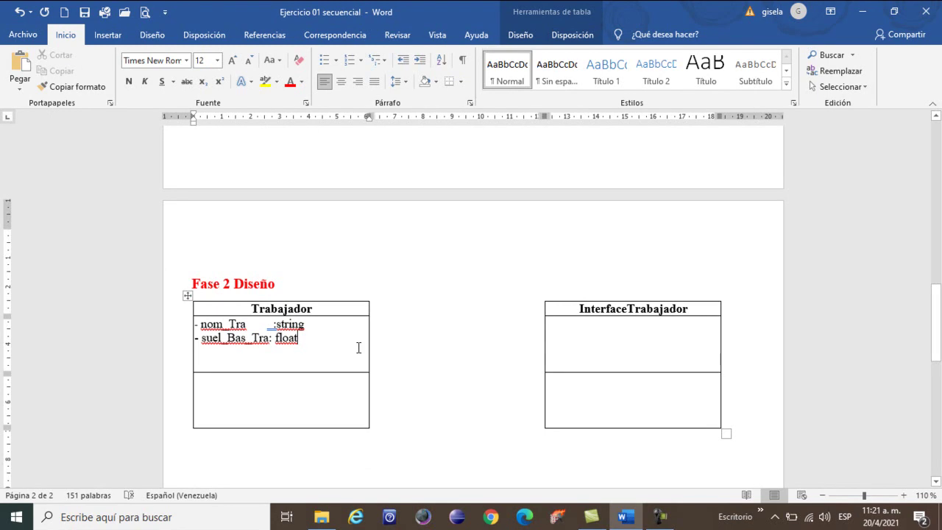
pyautogui.press('Delete')
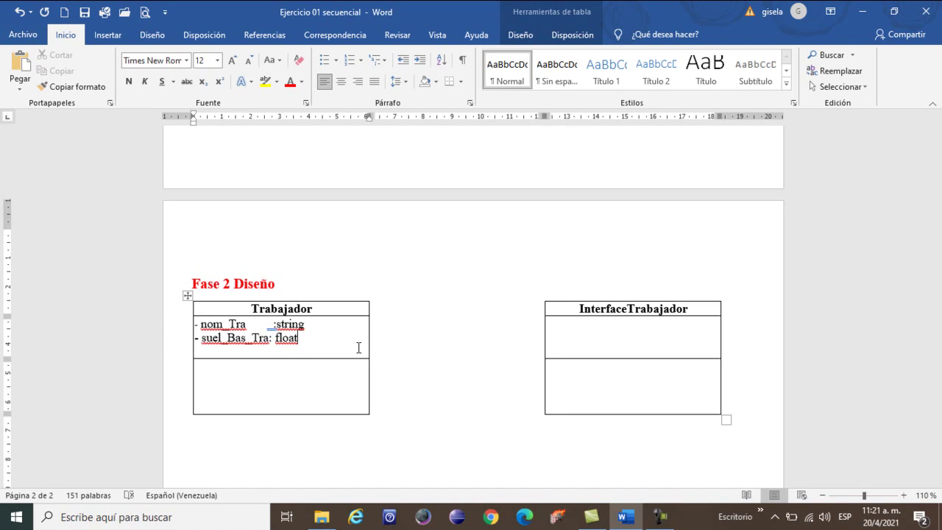
pyautogui.press('Delete')
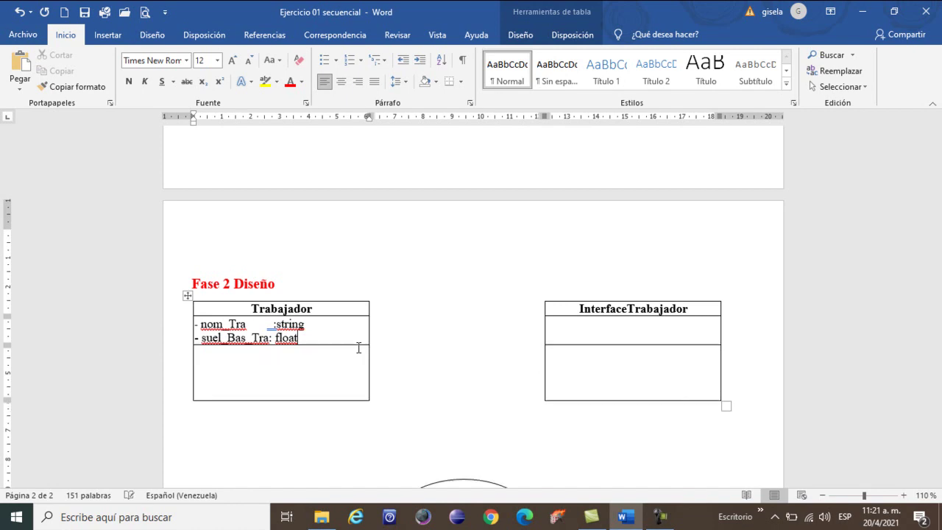
# Step: Enter the public constructor "+ TRABAJADOR( )" in the method section of the Trabajador class box
pyautogui.click(337, 361)
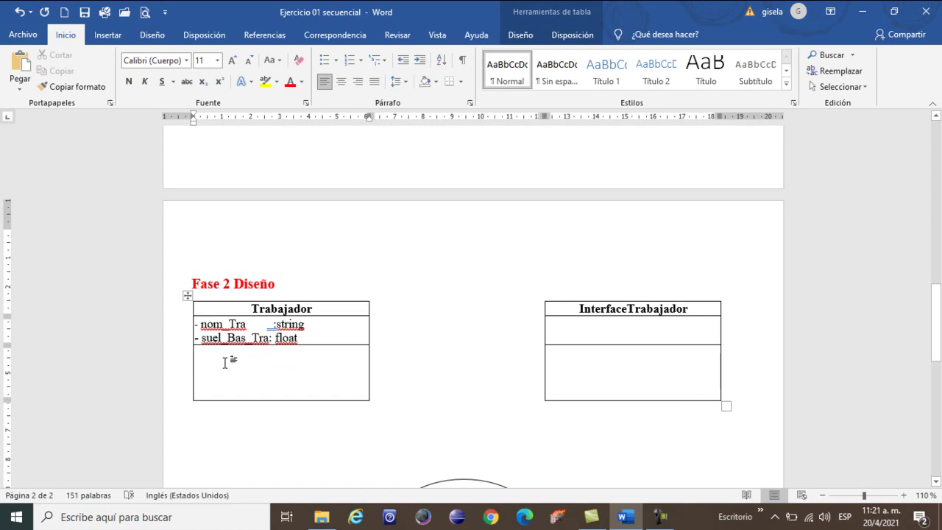
pyautogui.press('Up')
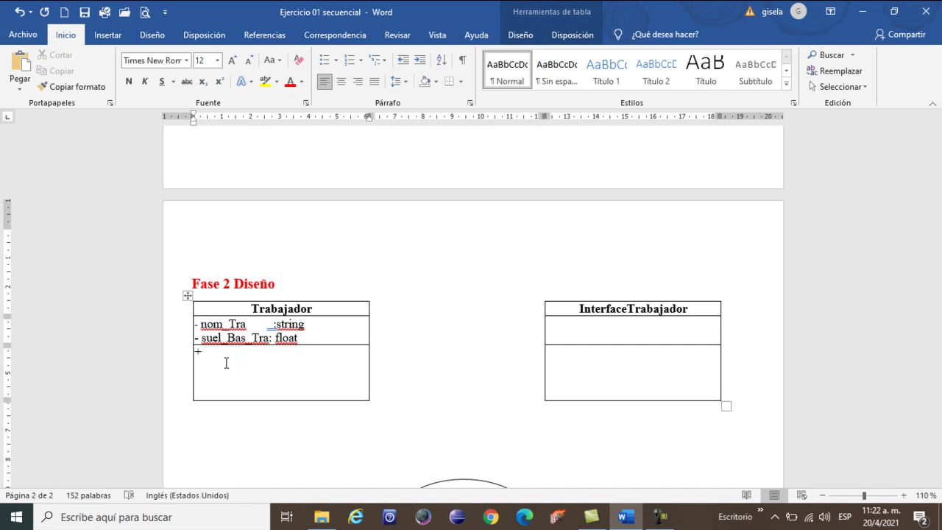
pyautogui.write('C')
pyautogui.press('BackSpace')
pyautogui.write('TRABJADOR')
pyautogui.press('BackSpace')
pyautogui.press('BackSpace')
pyautogui.press('BackSpace')
pyautogui.press('BackSpace')
pyautogui.press('BackSpace')
pyautogui.write('AJADOR( )')
pyautogui.press('Return')
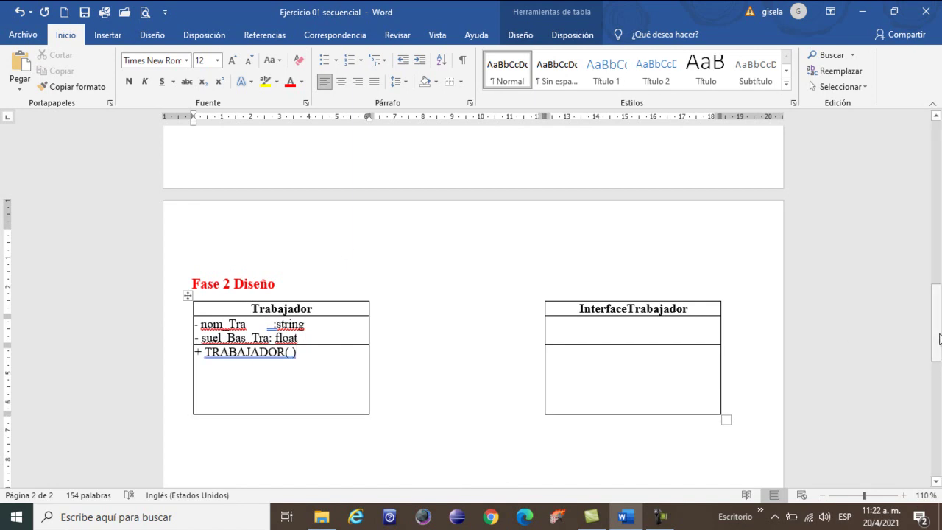
# Step: Copy setNom_Tra from the responsibilities table and add it as a public method with empty parentheses below the TRABAJADOR constructor
pyautogui.moveTo(939, 337); pyautogui.dragTo(940, 234)
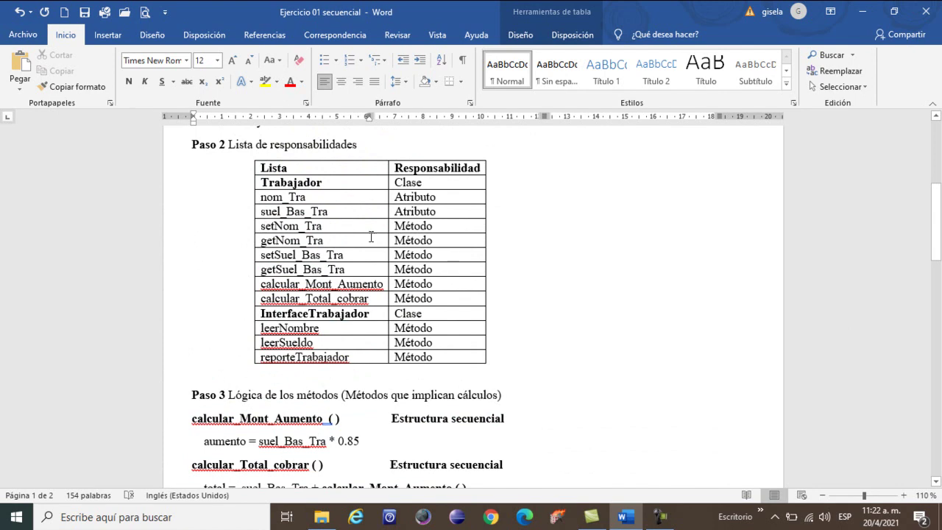
pyautogui.doubleClick(284, 228)
pyautogui.hotkey('ctrl', 'c')
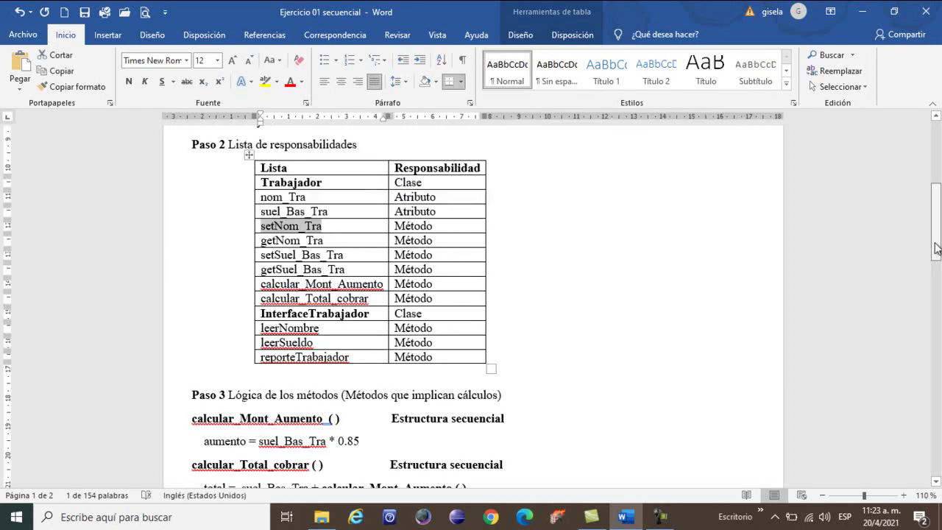
pyautogui.moveTo(935, 252); pyautogui.dragTo(935, 354)
pyautogui.click(338, 349)
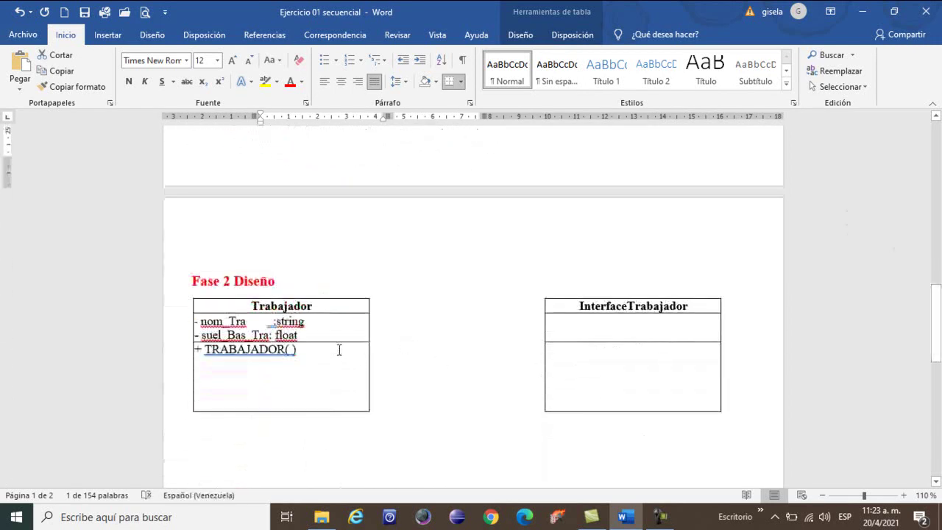
pyautogui.press('Return')
pyautogui.write('+')
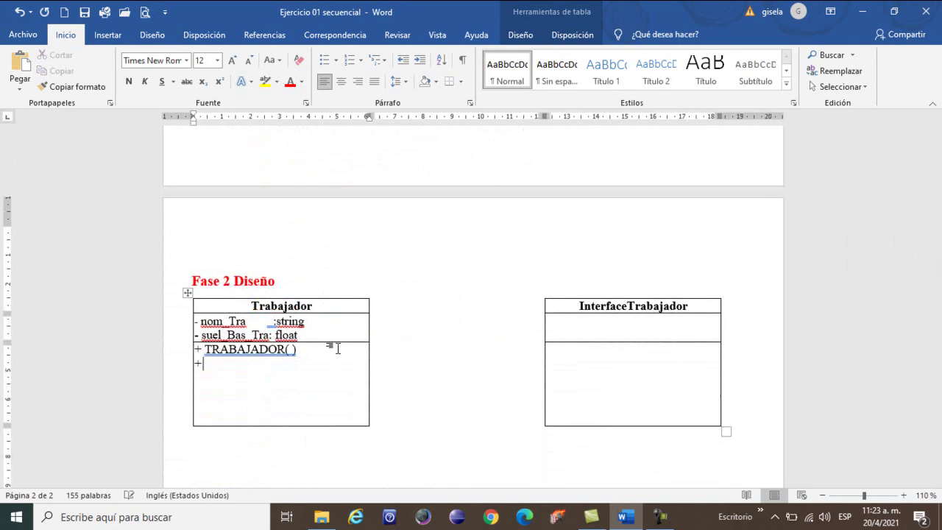
pyautogui.hotkey('ctrl', 'v')
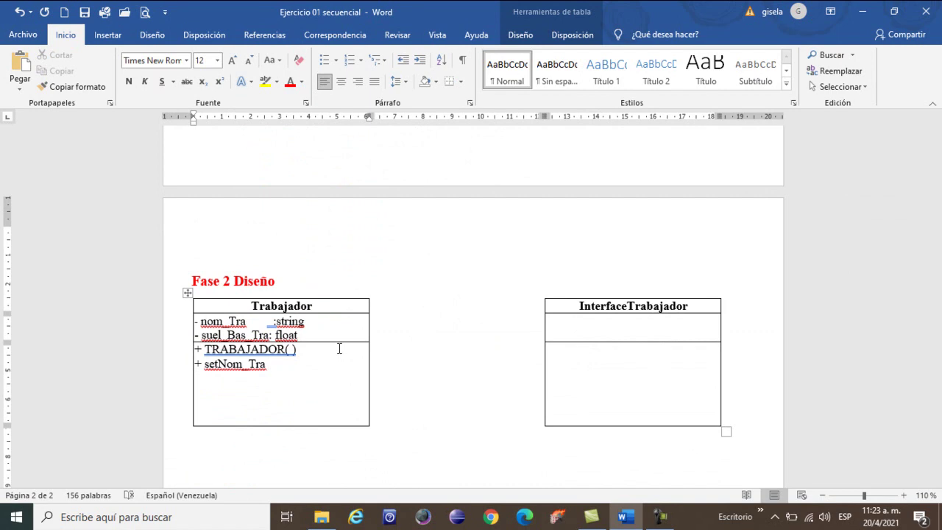
pyautogui.write('()')
pyautogui.press('Left')
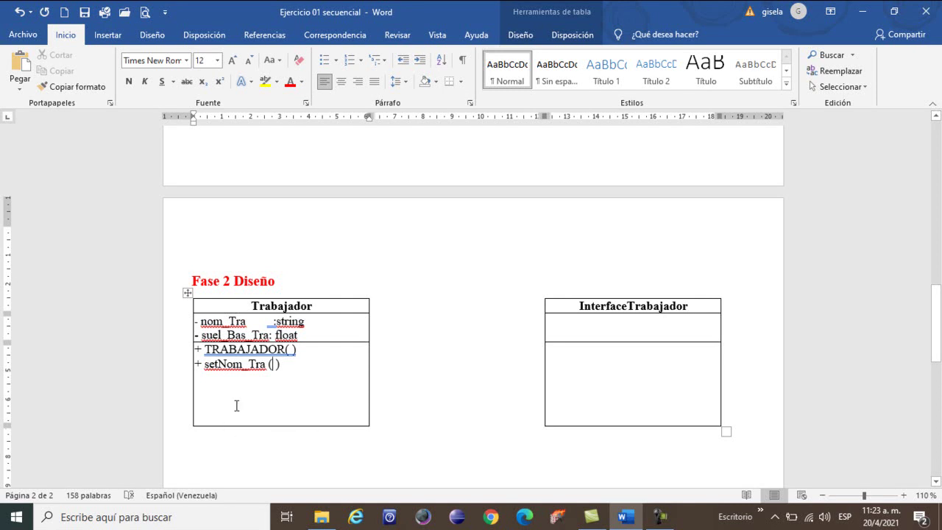
# Step: Enter the parameter "n:string" inside the parentheses of the setNom_Tra method
pyautogui.moveTo(204, 364); pyautogui.dragTo(265, 366)
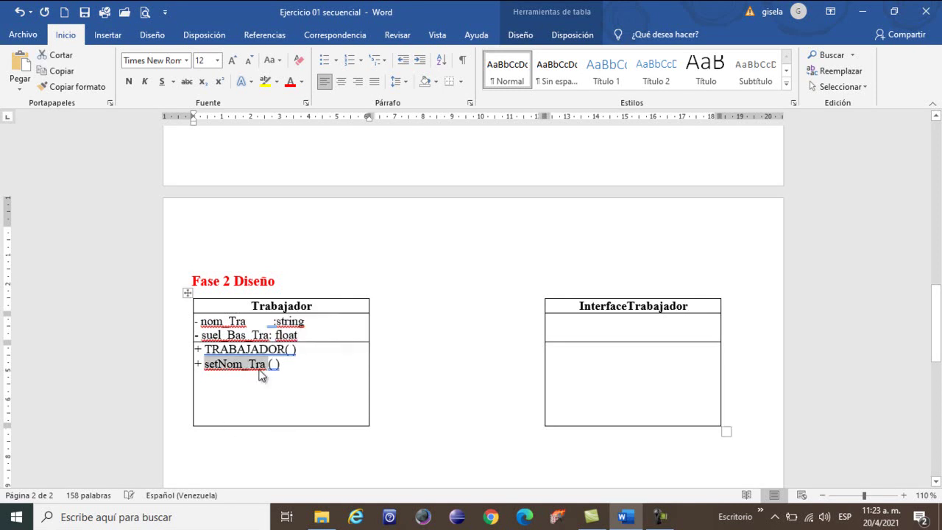
pyautogui.click(262, 371)
pyautogui.click(274, 364)
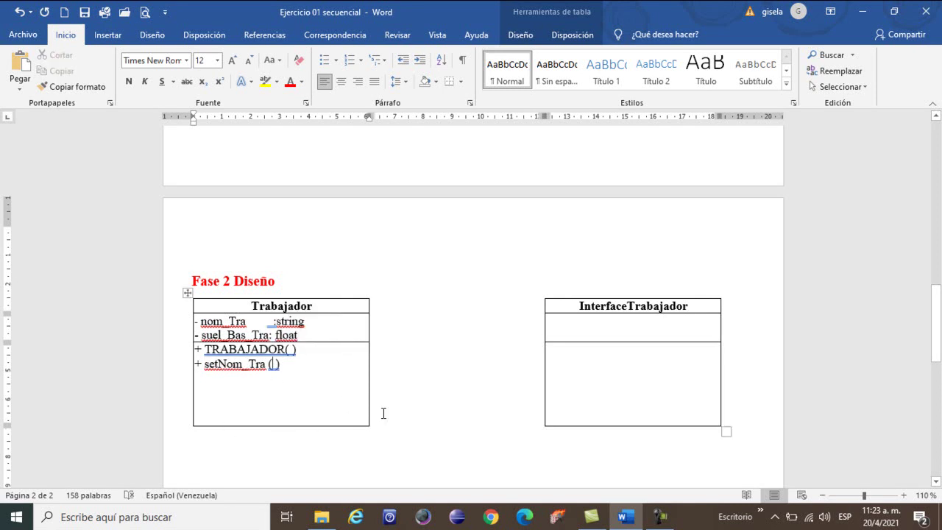
pyautogui.write('N')
pyautogui.press('BackSpace')
pyautogui.write('N')
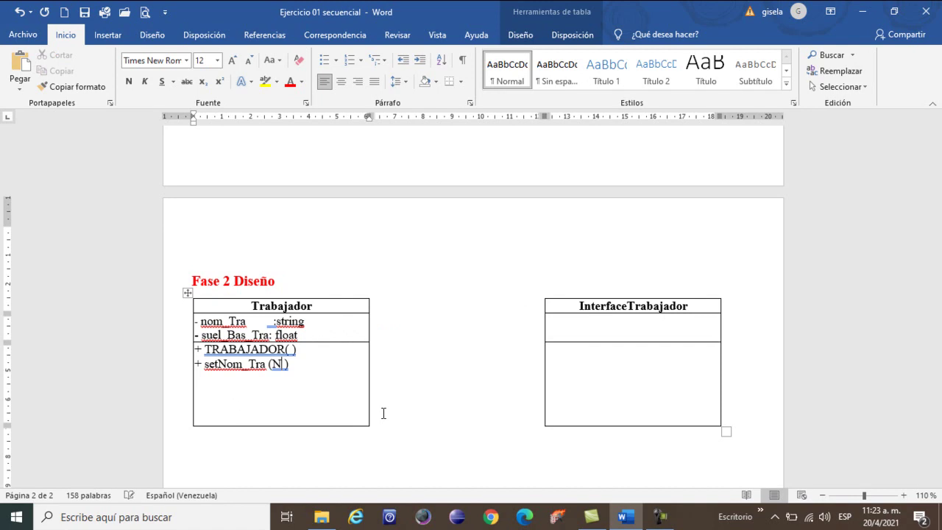
pyautogui.press('BackSpace')
pyautogui.write('n')
pyautogui.write(':')
pyautogui.write('dtring')
pyautogui.press('BackSpace')
pyautogui.press('BackSpace')
pyautogui.press('BackSpace')
pyautogui.press('BackSpace')
pyautogui.press('BackSpace')
pyautogui.press('BackSpace')
pyautogui.write('string')
# Step: Give setNom_Tra the return type ":void" and start a new line below it
pyautogui.press('Right')
pyautogui.write(':')
pyautogui.write('void')
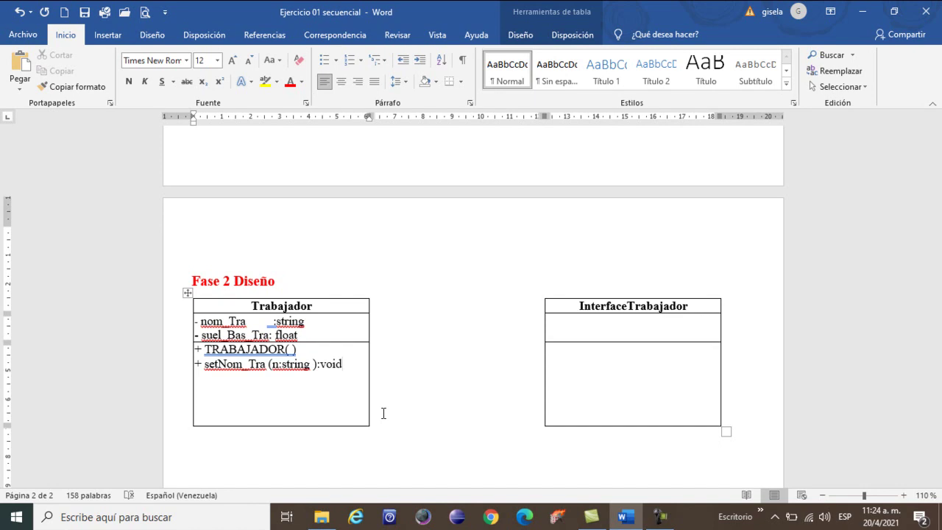
pyautogui.press('Return')
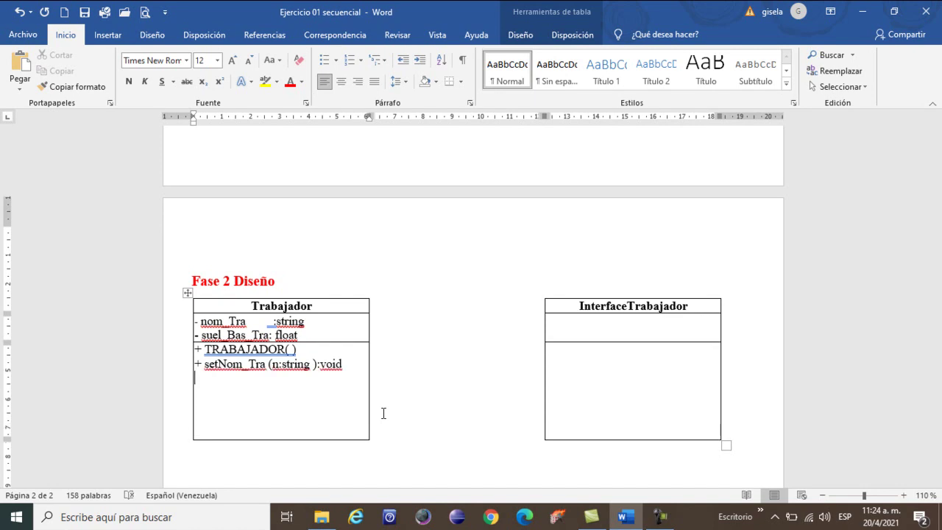
# Step: Add the public method "+ get Nom_Tra ()" below setNom_Tra, copying Nom_Tra from the setter's name
pyautogui.write('+ get')
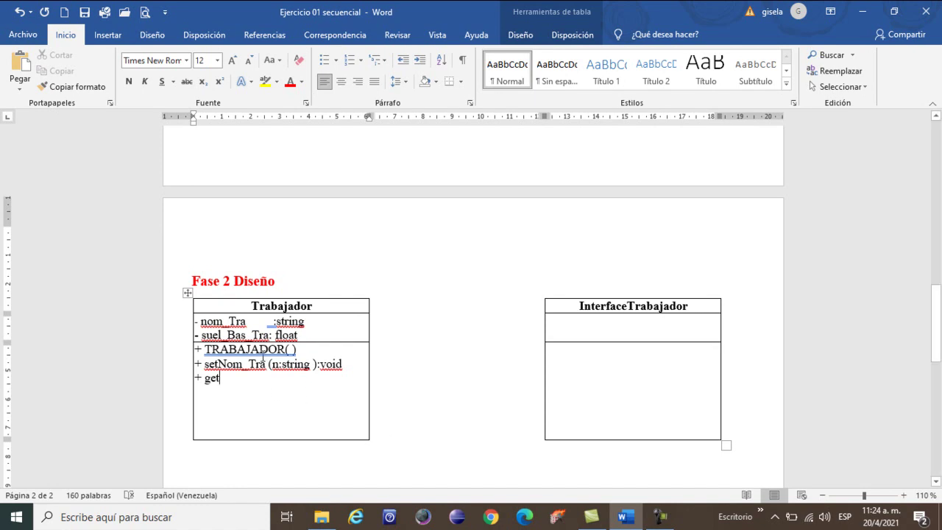
pyautogui.moveTo(266, 364); pyautogui.dragTo(221, 374)
pyautogui.hotkey('ctrl', 'c')
pyautogui.click(224, 379)
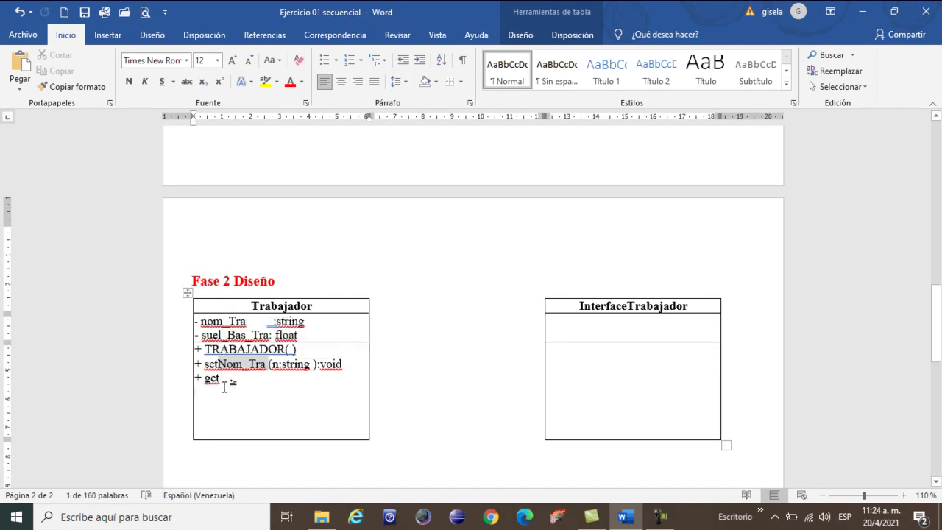
pyautogui.hotkey('ctrl', 'v')
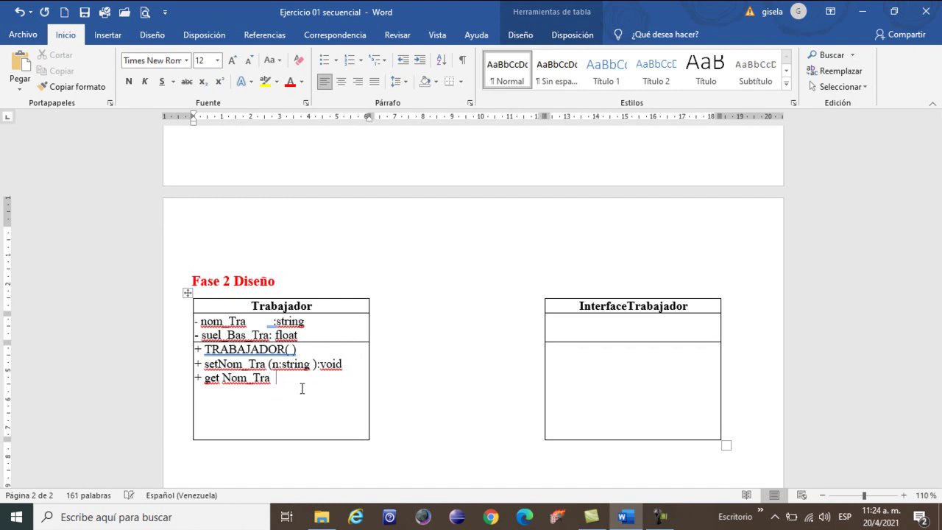
pyautogui.write('()')
pyautogui.press('Return')
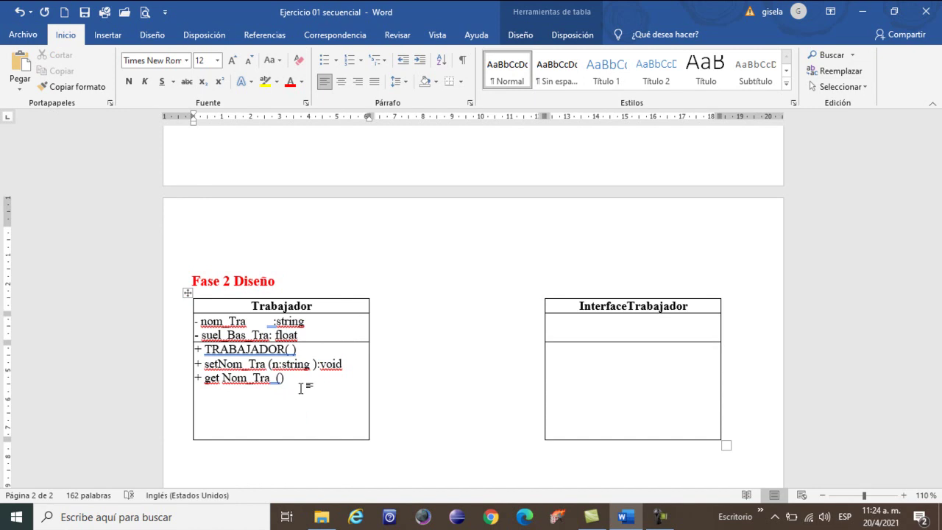
# Step: Space the parentheses of get Nom_Tra, give it the return type ":string" and start a new line below it
pyautogui.click(280, 379)
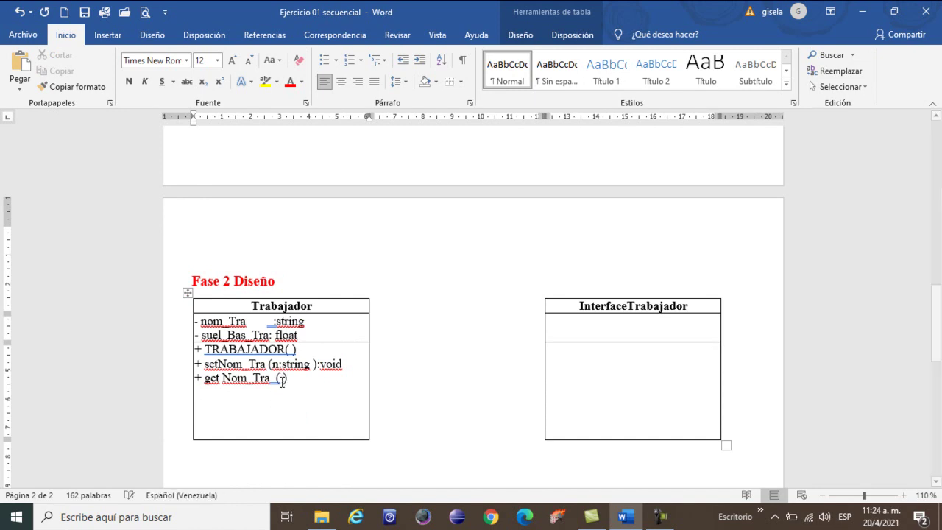
pyautogui.write(':')
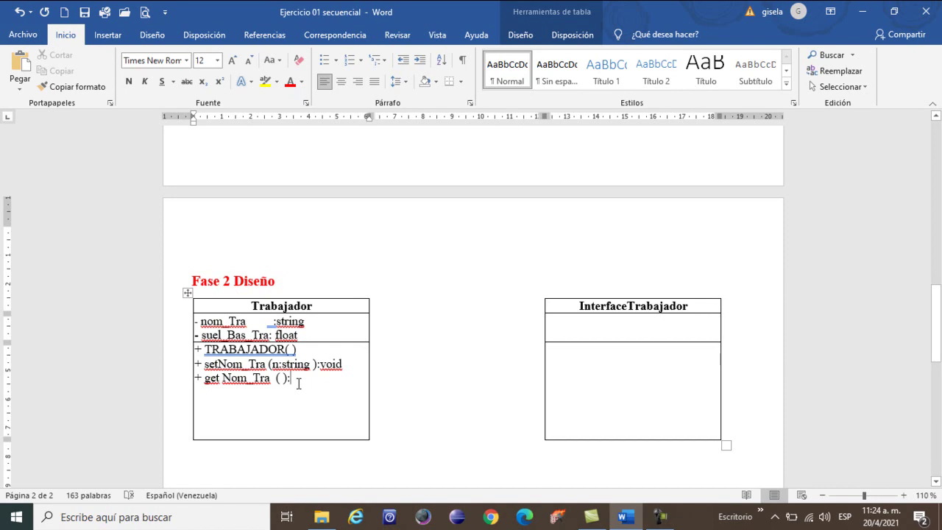
pyautogui.write('string')
pyautogui.press('Return')
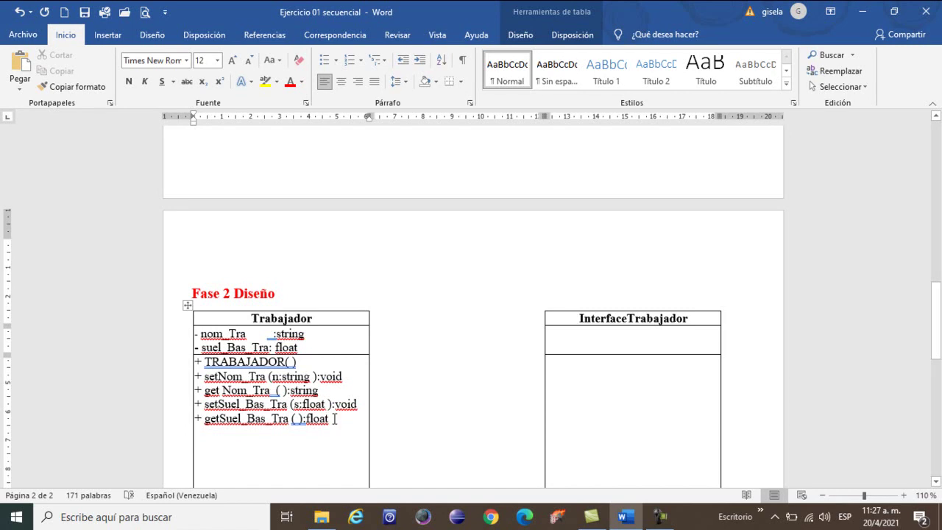
# Step: Copy calcular_Mont_Aumento from the responsibilities table and add it below getSuel_Bas_Tra as a public method ending in "( ):float"
pyautogui.moveTo(936, 321); pyautogui.dragTo(936, 223)
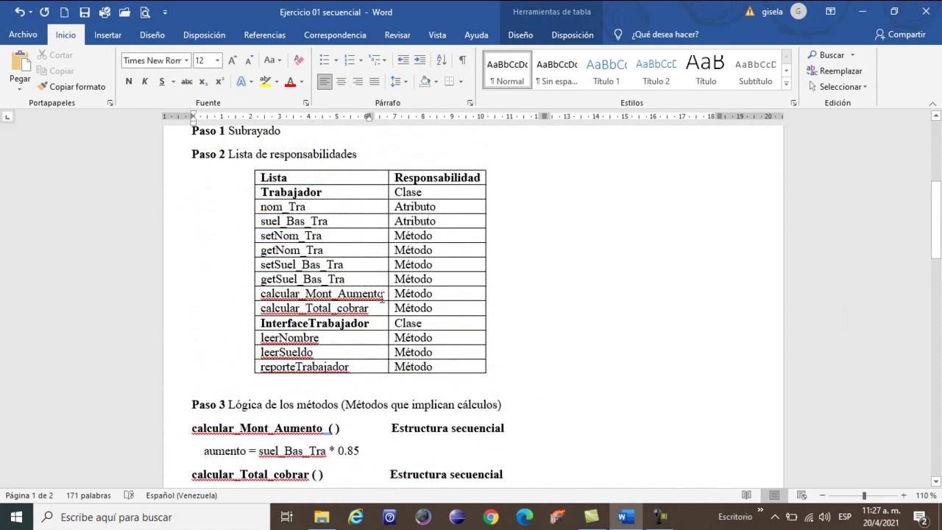
pyautogui.moveTo(384, 296); pyautogui.dragTo(262, 295)
pyautogui.hotkey('ctrl', 'c')
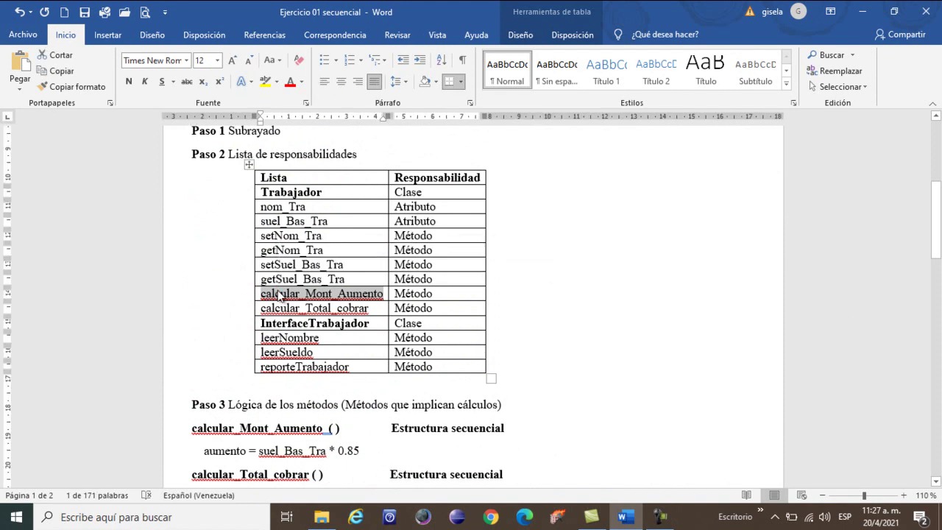
pyautogui.click(276, 294)
pyautogui.scroll(-10, 276, 293)
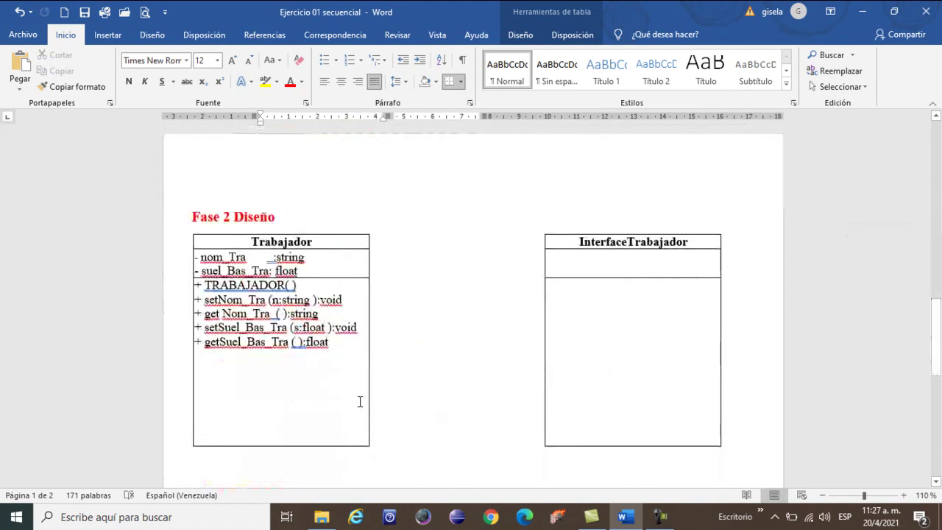
pyautogui.click(343, 342)
pyautogui.press('Return')
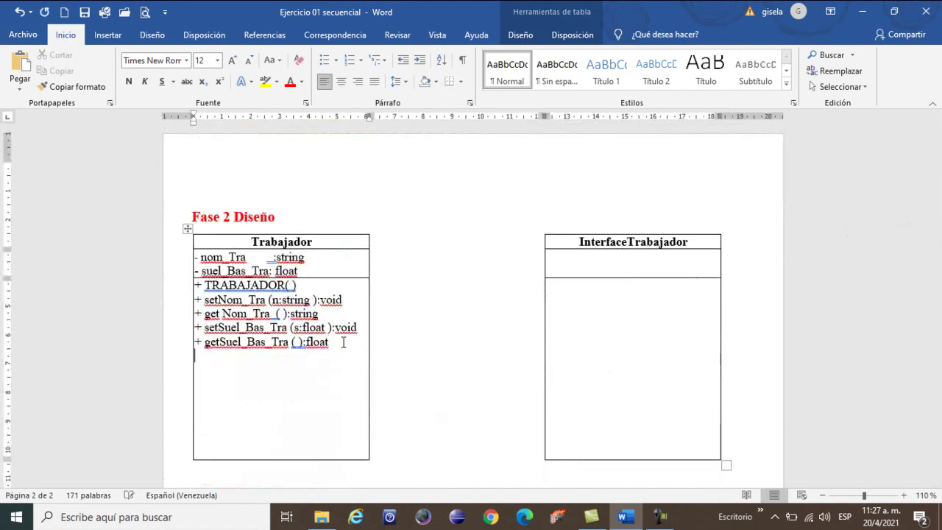
pyautogui.write('+')
pyautogui.hotkey('ctrl', 'v')
pyautogui.write('( )')
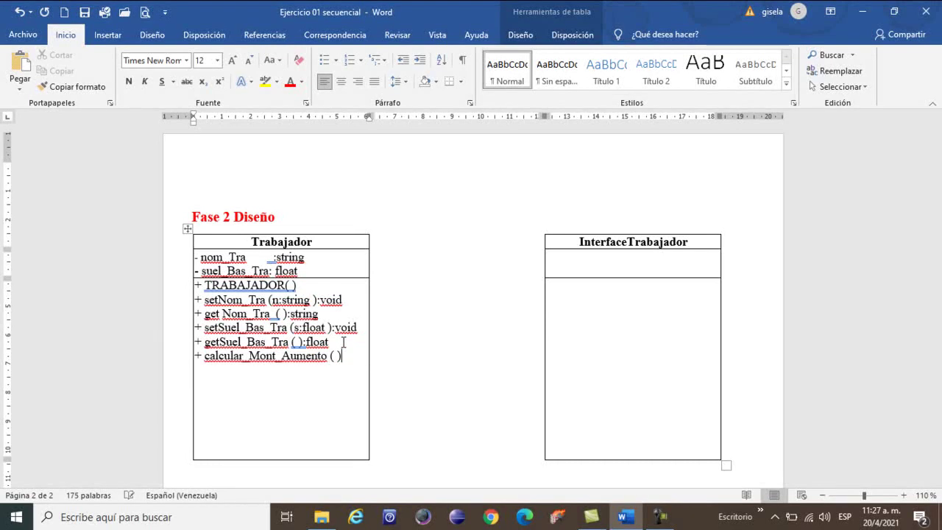
pyautogui.write(':float')
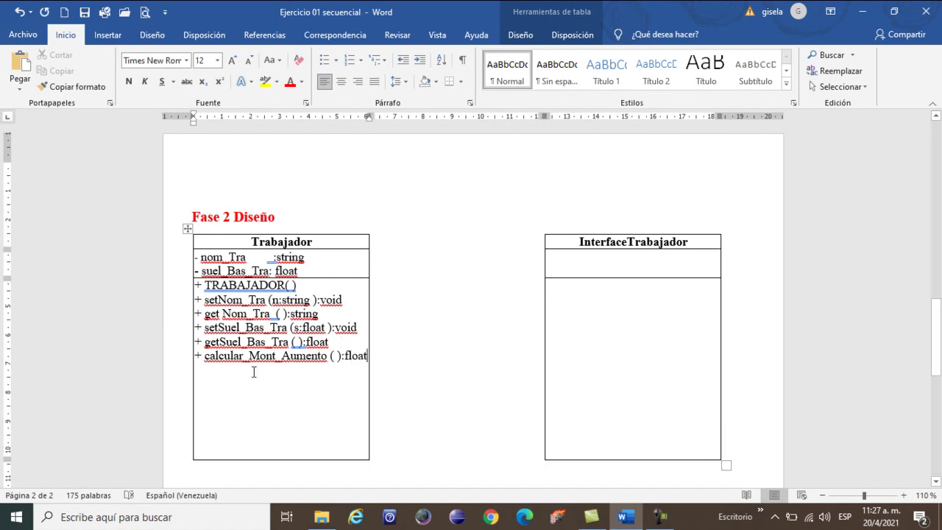
# Step: Copy calcular_Total_cobrar from the responsibilities table and add it as the last public Trabajador method, ending in "( ):float"
pyautogui.moveTo(937, 368); pyautogui.dragTo(883, 248)
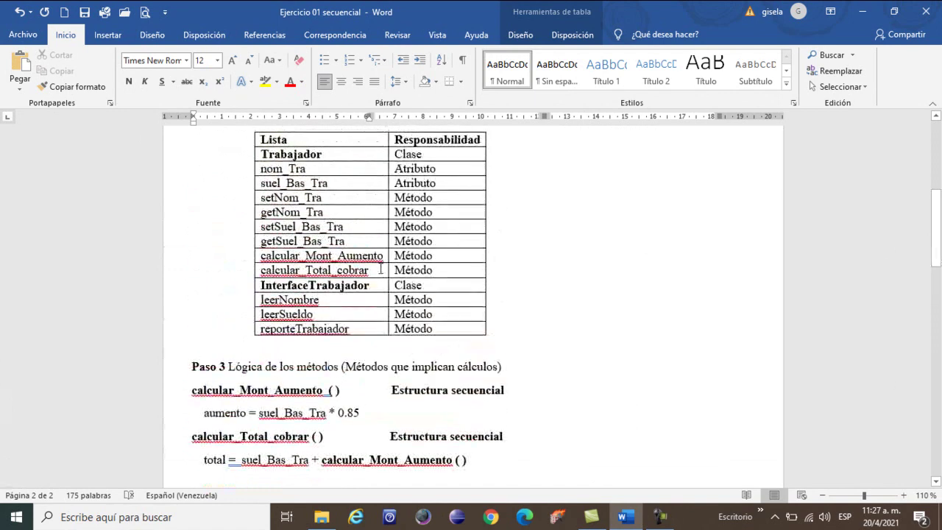
pyautogui.moveTo(369, 270); pyautogui.dragTo(262, 274)
pyautogui.hotkey('ctrl', 'c')
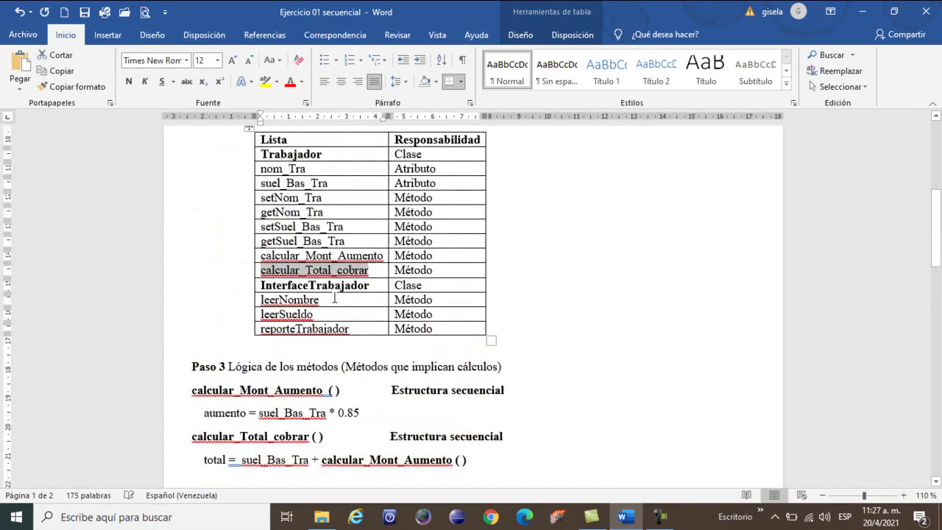
pyautogui.moveTo(937, 258); pyautogui.dragTo(934, 374)
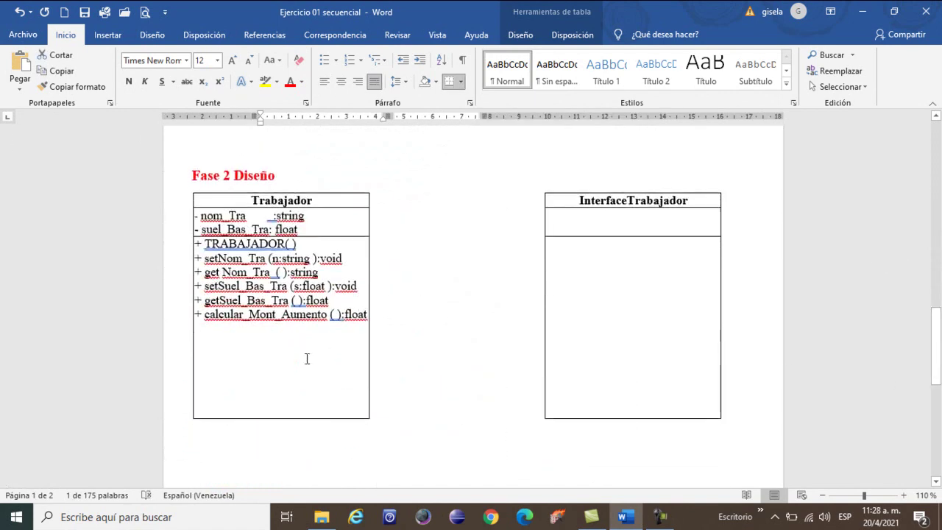
pyautogui.click(368, 314)
pyautogui.press('Return')
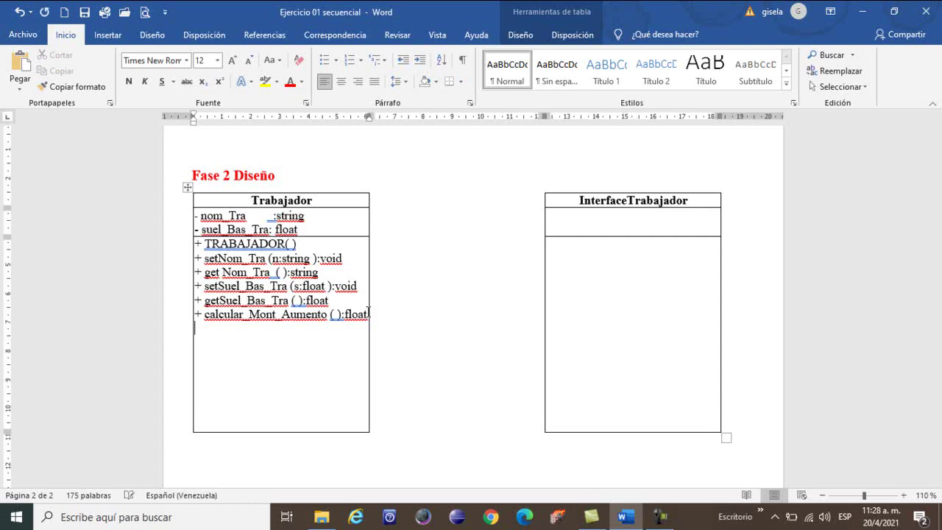
pyautogui.write('+')
pyautogui.hotkey('ctrl', 'v')
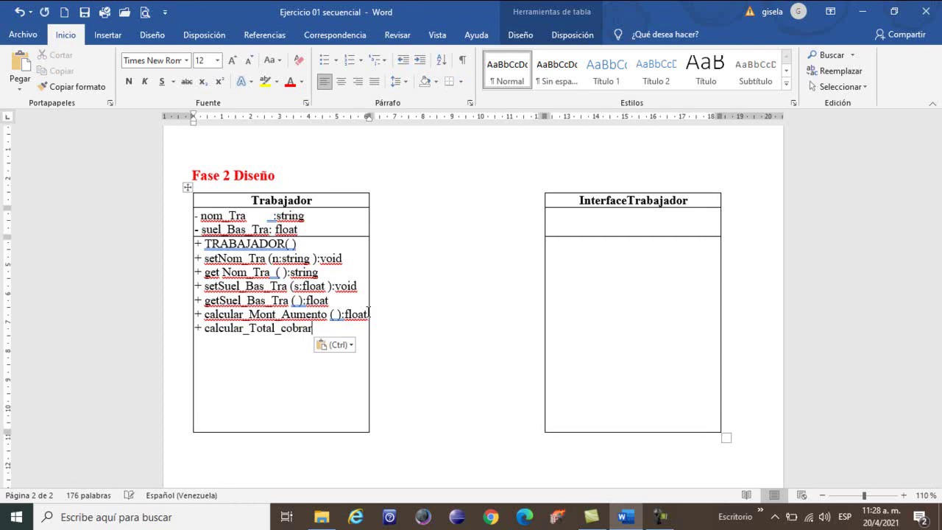
pyautogui.write('( ')
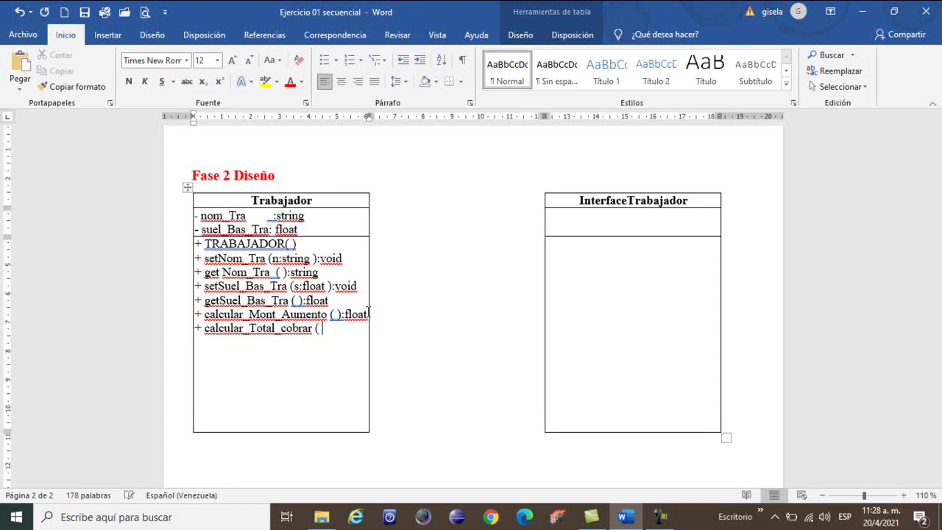
pyautogui.write('):float')
# Step: Delete the empty lines below calcular_Total_cobrar in the Trabajador method section
pyautogui.press('Delete')
pyautogui.press('Delete')
pyautogui.press('Delete')
pyautogui.press('Delete')
pyautogui.press('Delete')
pyautogui.press('Delete')
pyautogui.press('Delete')
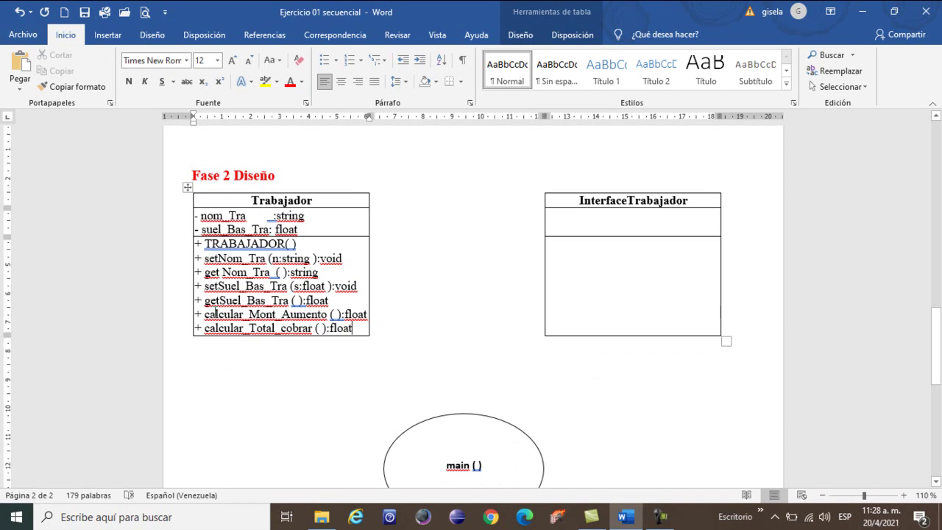
pyautogui.click(320, 204)
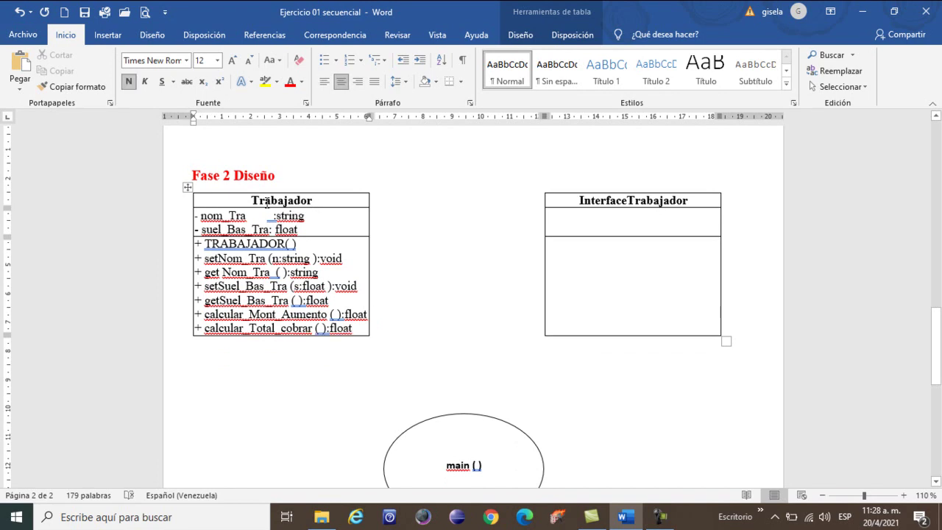
pyautogui.moveTo(249, 201); pyautogui.dragTo(302, 201)
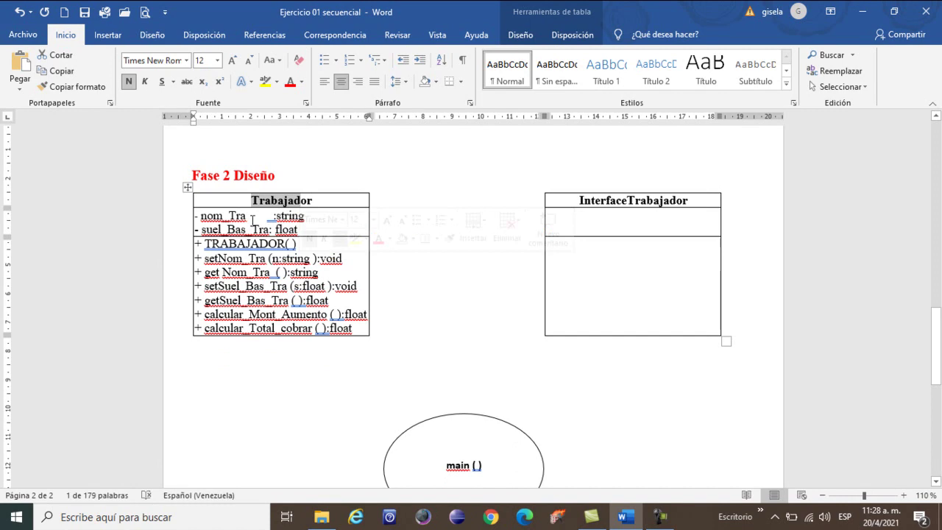
pyautogui.click(253, 221)
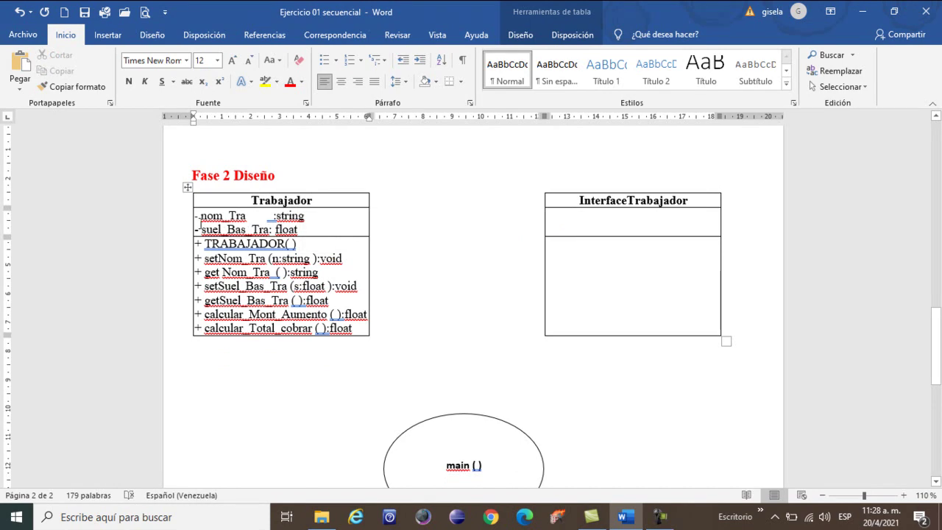
pyautogui.moveTo(207, 244); pyautogui.dragTo(348, 337)
pyautogui.click(357, 361)
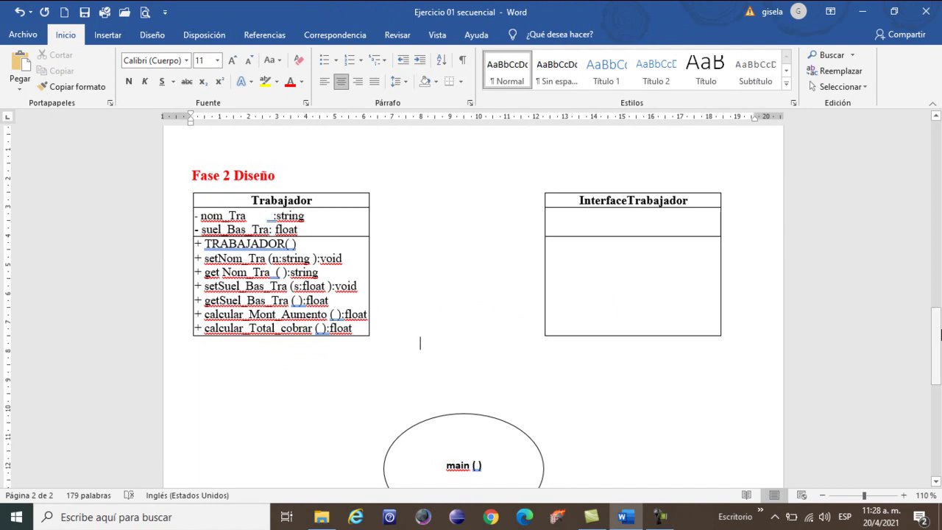
# Step: Enter the public constructor "+ INTERFACETRABAJADOR ( )" in the InterfaceTrabajador method section and widen the box to fit it on one line
pyautogui.moveTo(937, 335); pyautogui.dragTo(937, 325)
pyautogui.click(628, 264)
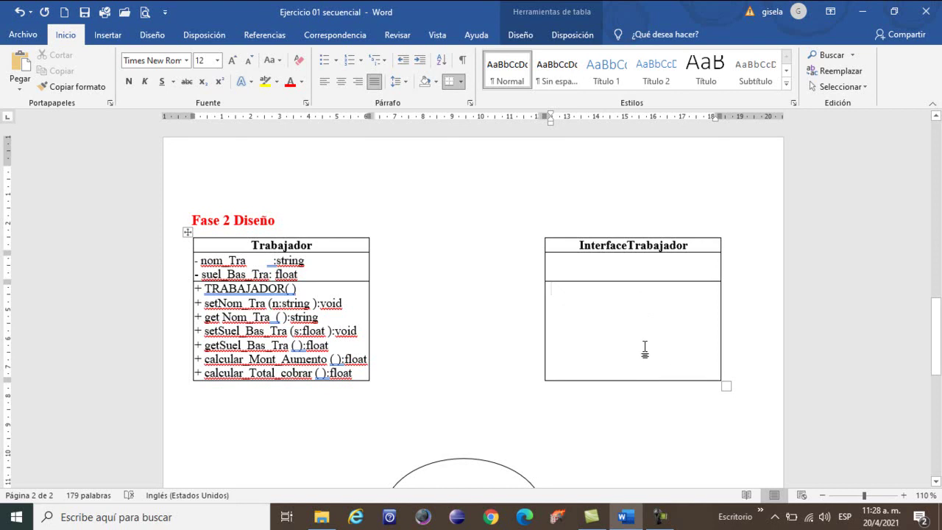
pyautogui.moveTo(936, 368); pyautogui.dragTo(936, 264)
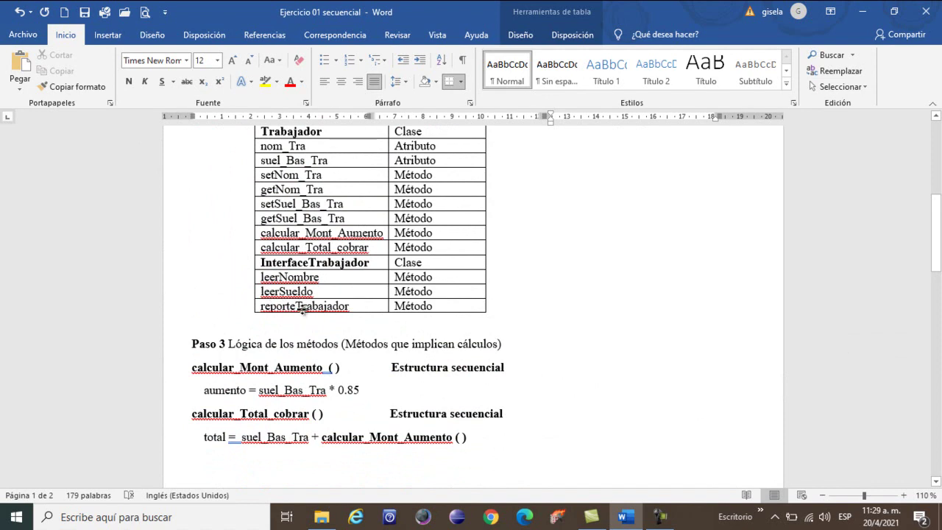
pyautogui.moveTo(939, 253); pyautogui.dragTo(940, 362)
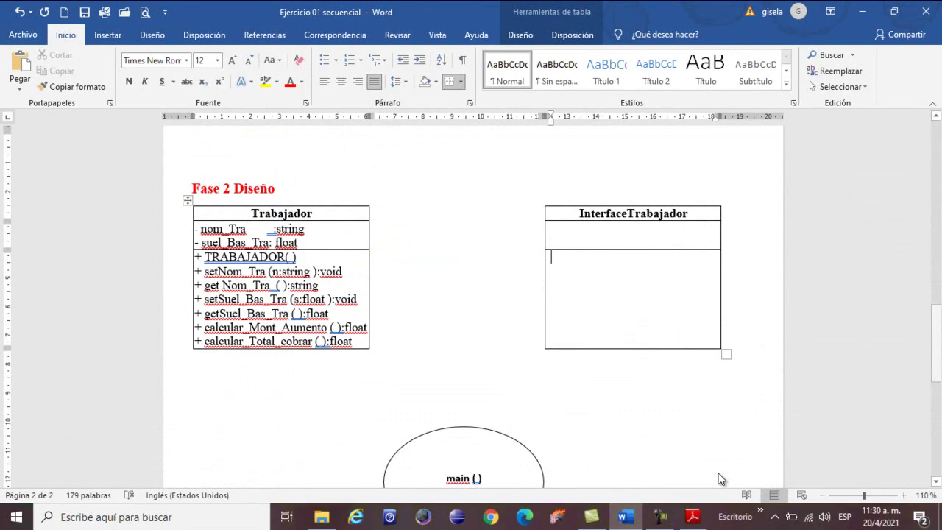
pyautogui.write('+')
pyautogui.write('T')
pyautogui.press('BackSpace')
pyautogui.write('INTERFACETRABA')
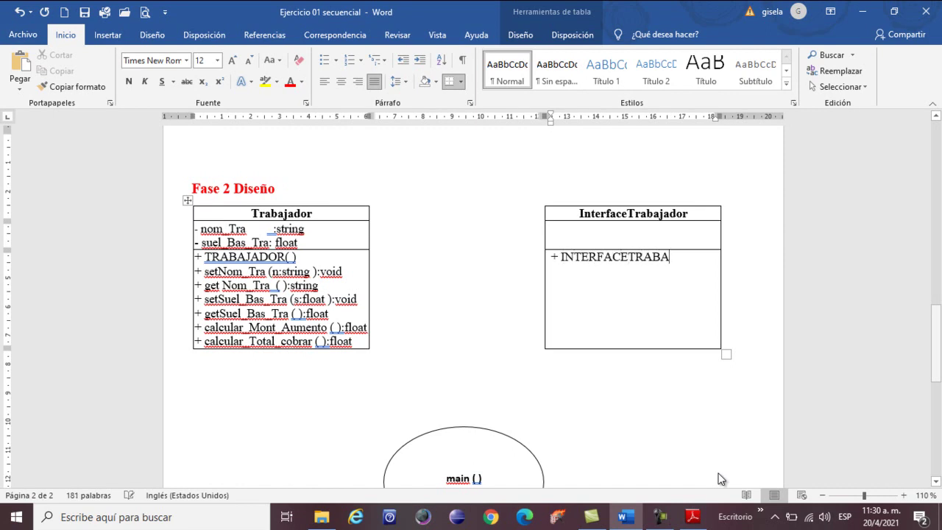
pyautogui.write('JADOR ()')
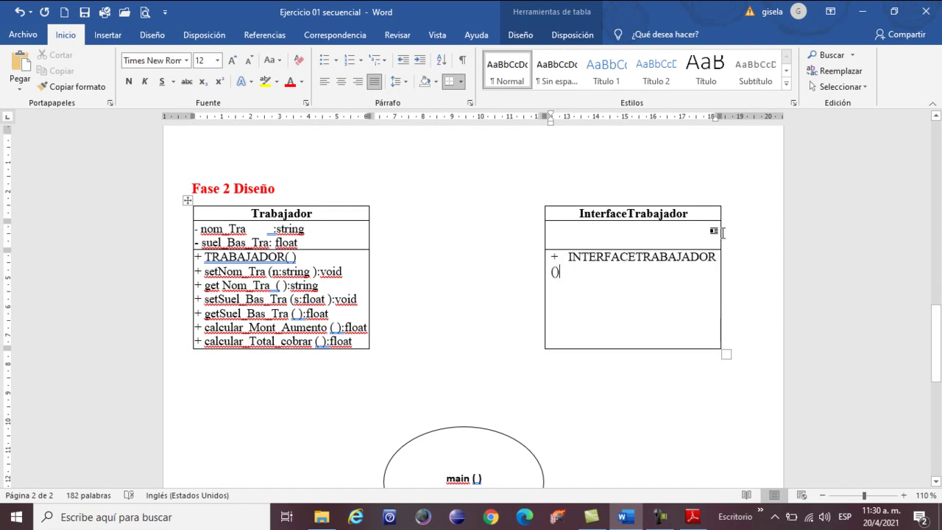
pyautogui.moveTo(721, 233); pyautogui.dragTo(738, 232)
pyautogui.click(718, 257)
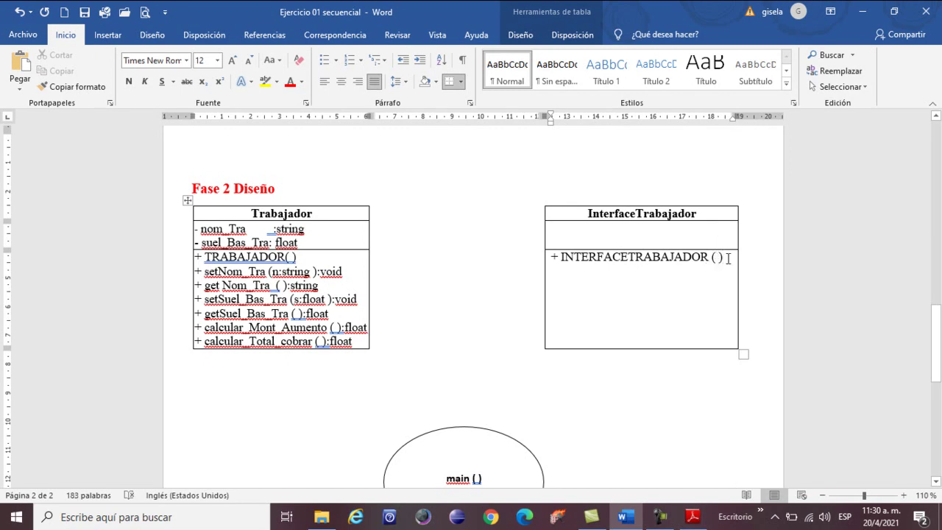
# Step: Copy leerNombre from the responsibilities table and add it as a public method below the InterfaceTrabajador constructor
pyautogui.press('Return')
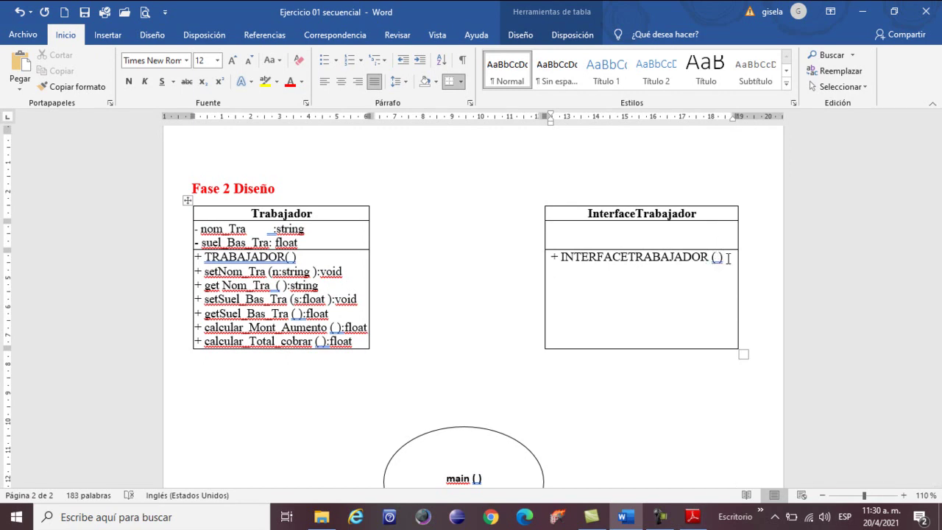
pyautogui.write('+')
pyautogui.moveTo(936, 353); pyautogui.dragTo(936, 261)
pyautogui.moveTo(298, 248); pyautogui.dragTo(297, 260)
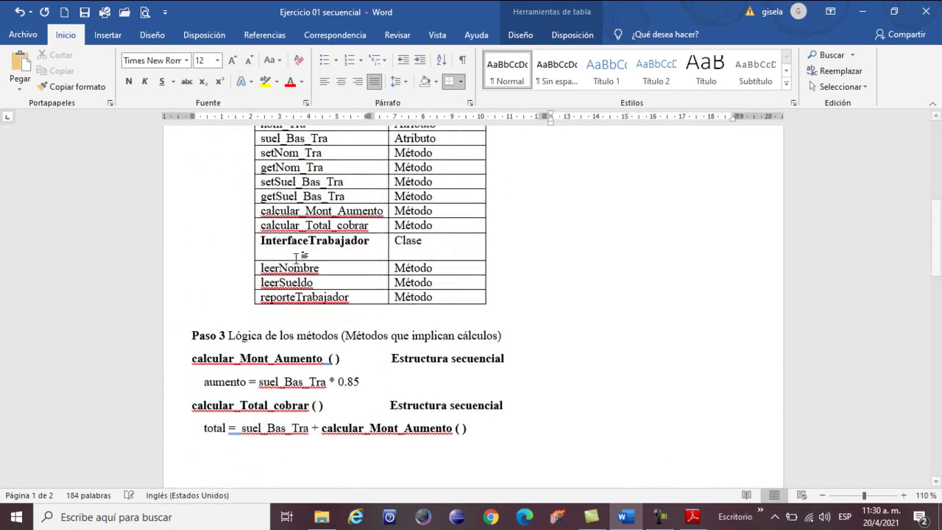
pyautogui.hotkey('ctrl', 'z')
pyautogui.moveTo(940, 307); pyautogui.dragTo(939, 260)
pyautogui.moveTo(331, 174); pyautogui.dragTo(263, 177)
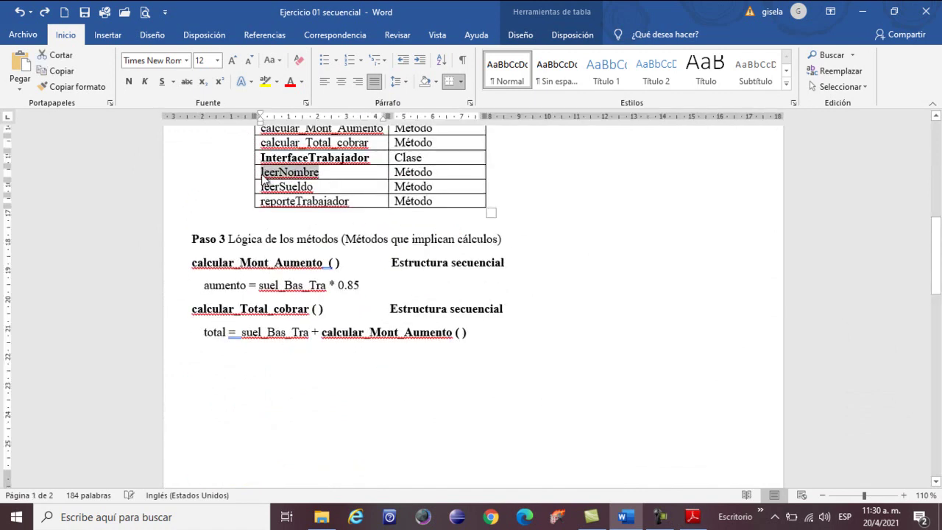
pyautogui.moveTo(929, 243); pyautogui.dragTo(940, 335)
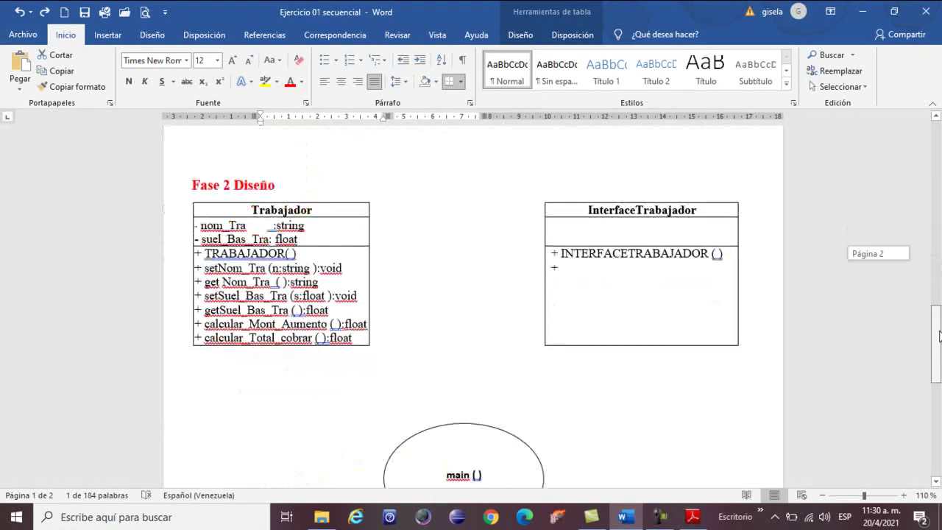
pyautogui.click(597, 273)
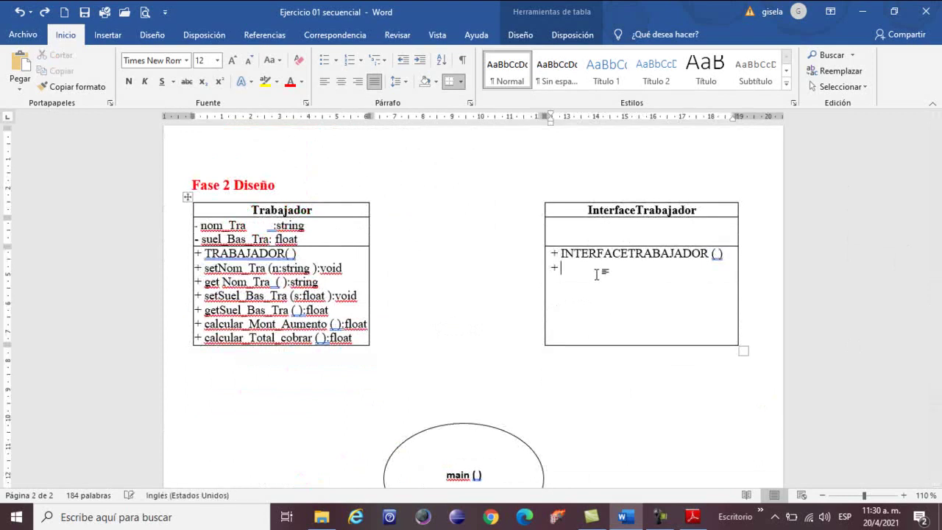
pyautogui.write('leerNombre')
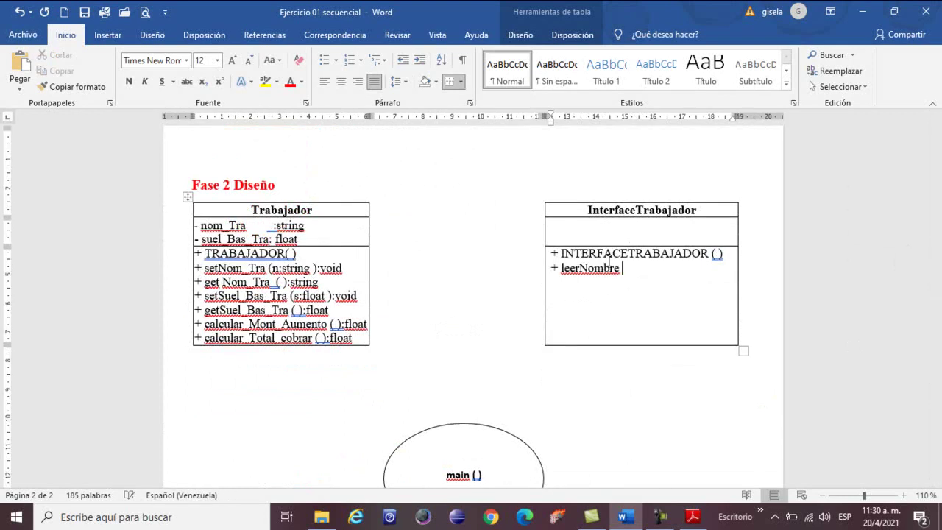
# Step: Complete the leerNombre method in InterfaceTrabajador with empty parentheses and the return type, ending in "( ): string;"
pyautogui.write('( ): STRING')
pyautogui.press('BackSpace')
pyautogui.press('BackSpace')
pyautogui.press('BackSpace')
pyautogui.press('BackSpace')
pyautogui.press('BackSpace')
pyautogui.press('BackSpace')
pyautogui.write('ing')
# Step: Add the public method "+ leerSuledo ( )" on a new line below leerNombre in InterfaceTrabajador
pyautogui.press('Return')
pyautogui.write('+ ')
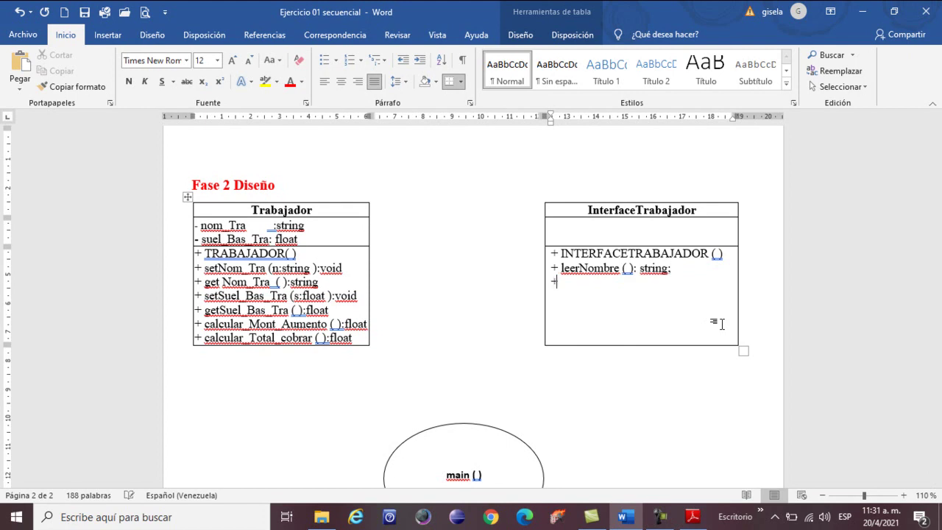
pyautogui.write('leerSuledo (')
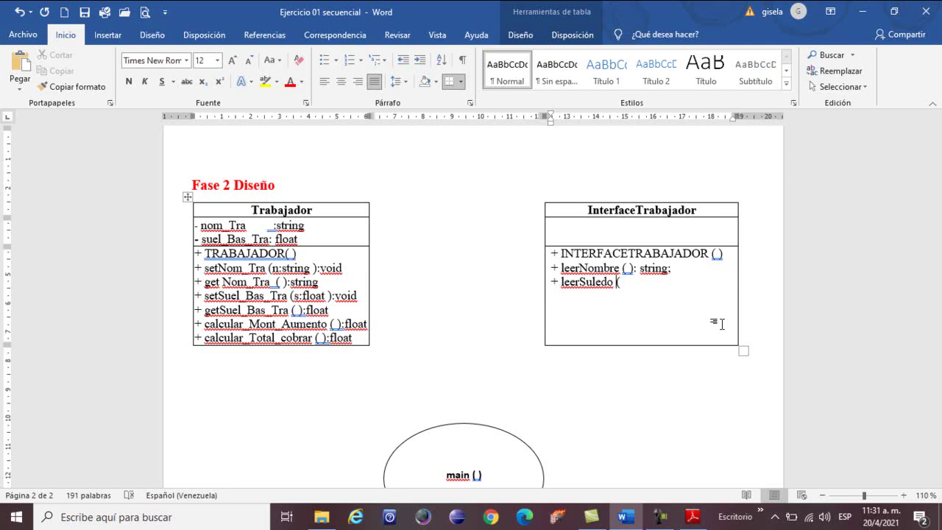
pyautogui.press('Right')
pyautogui.press('Right')
pyautogui.press('Left')
pyautogui.press('Left')
pyautogui.press('Right')
pyautogui.press('Right')
pyautogui.write(')')
# Step: Append the return type ": floalt" to the leerSuledo method
pyautogui.write(';')
pyautogui.press('BackSpace')
pyautogui.write(': flota')
pyautogui.press('BackSpace')
pyautogui.press('BackSpace')
pyautogui.write('alt')
pyautogui.click(630, 281)
# Step: Copy reporteTrabajador from the responsibilities table and add it as a public method below leerSuledo in InterfaceTrabajador
pyautogui.press('Return')
pyautogui.write('+')
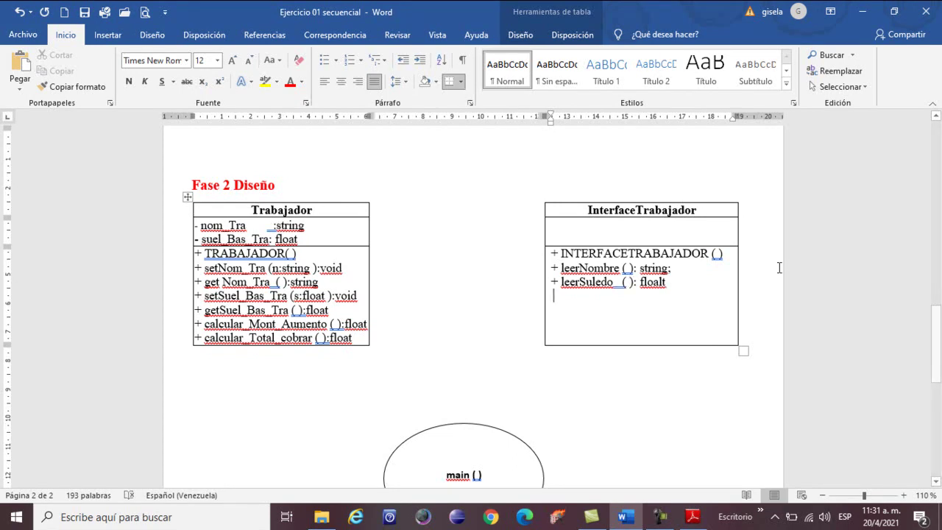
pyautogui.moveTo(940, 356); pyautogui.dragTo(940, 239)
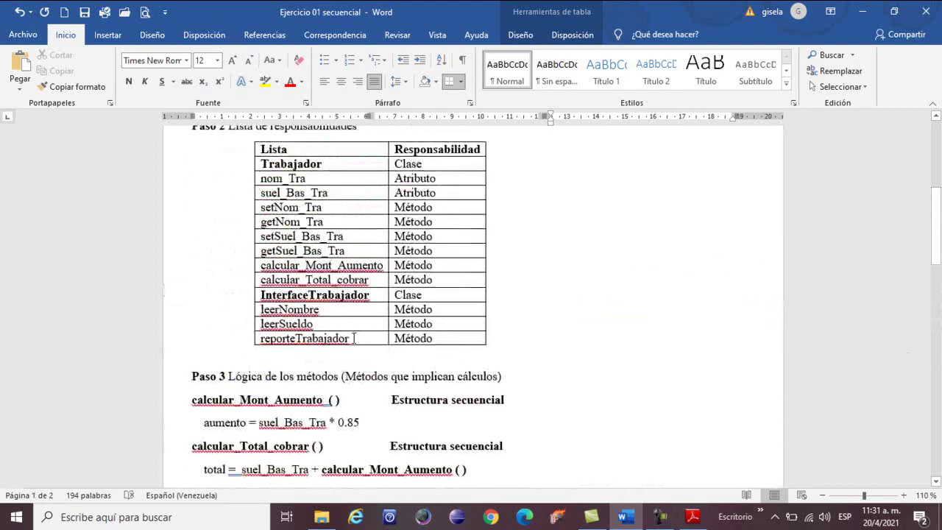
pyautogui.moveTo(351, 339); pyautogui.dragTo(262, 342)
pyautogui.hotkey('ctrl', 'c')
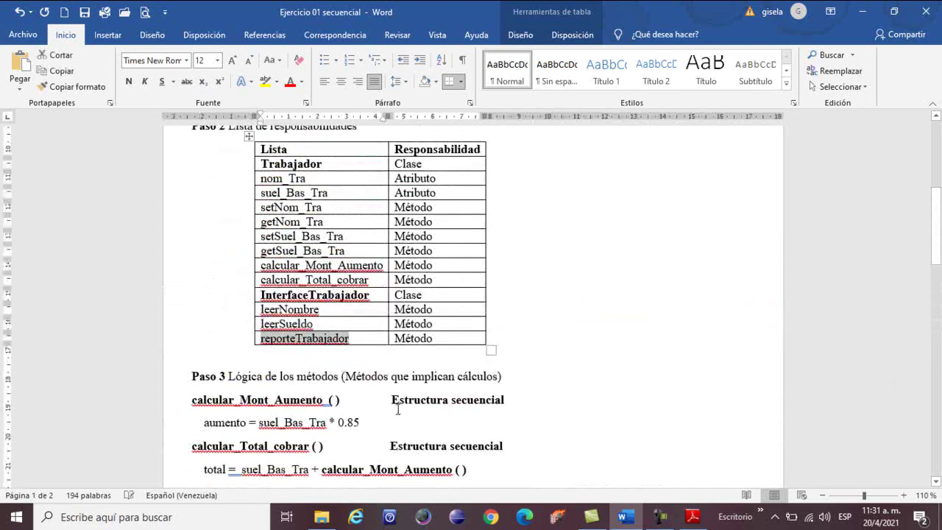
pyautogui.moveTo(939, 228); pyautogui.dragTo(939, 329)
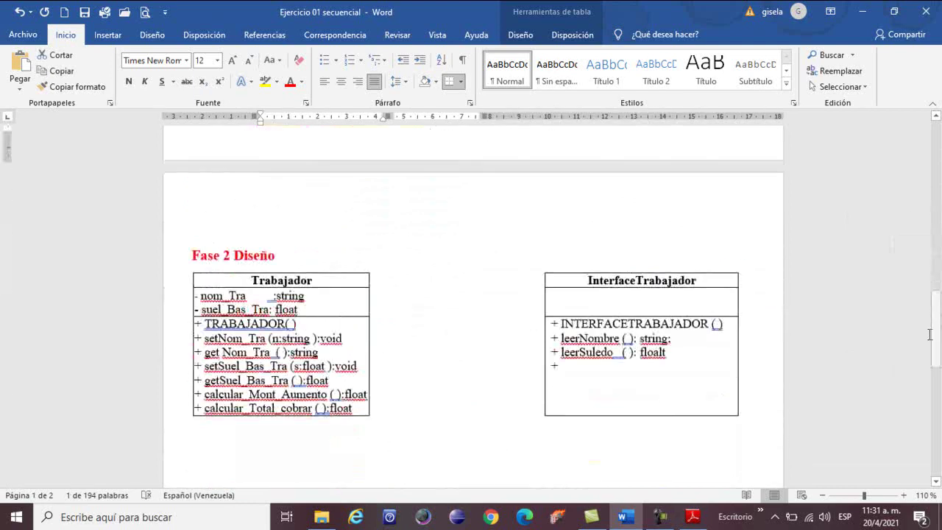
pyautogui.click(586, 366)
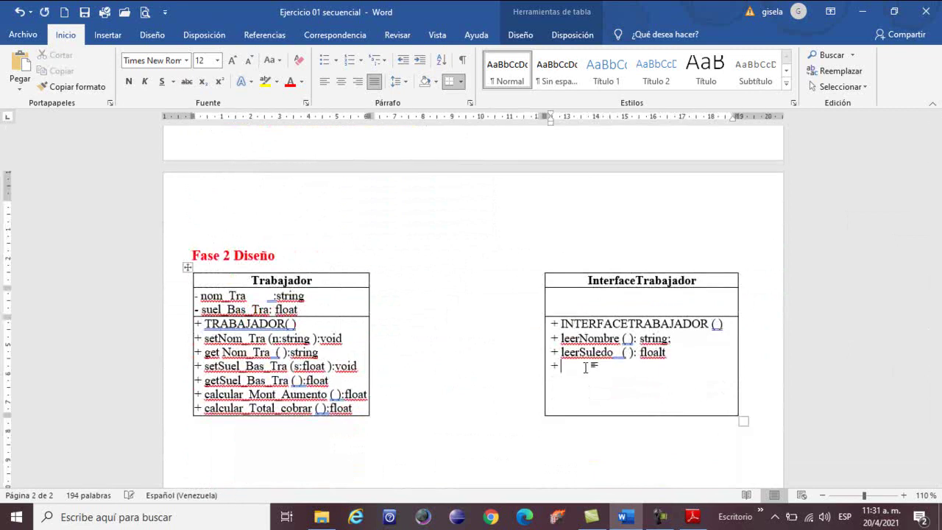
pyautogui.hotkey('ctrl', 'v')
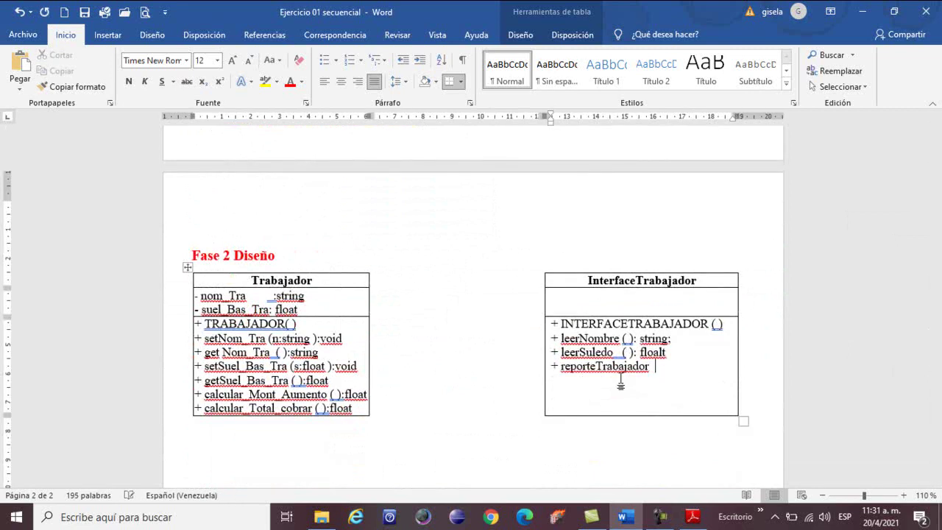
# Step: Complete the reporteTrabajador method with empty parentheses and the return type ":void"
pyautogui.write('( )')
pyautogui.press('Left')
pyautogui.press('Right')
pyautogui.write(': void')
pyautogui.press('BackSpace')
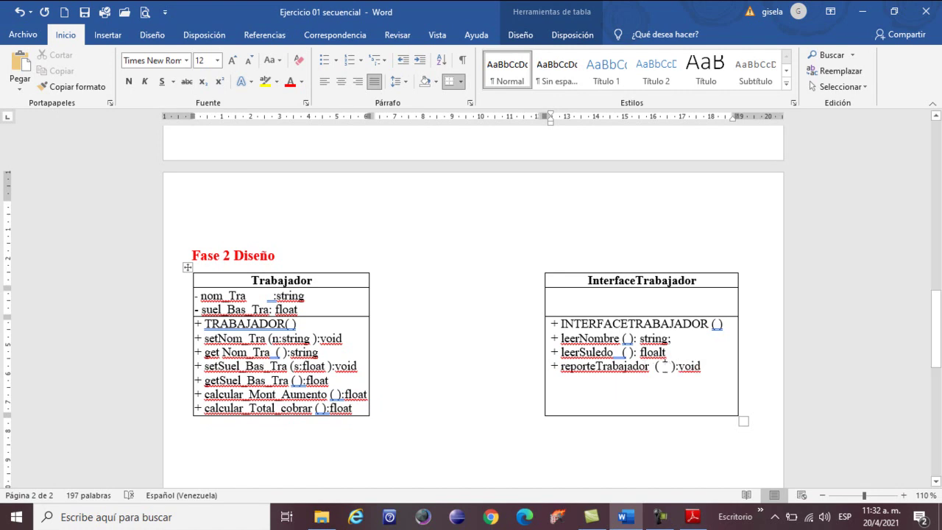
# Step: Insert the parameters "a:float, t:float" in reporteTrabajador's parentheses and widen the InterfaceTrabajador box on both sides to fit the method on one line
pyautogui.moveTo(937, 361); pyautogui.dragTo(914, 215)
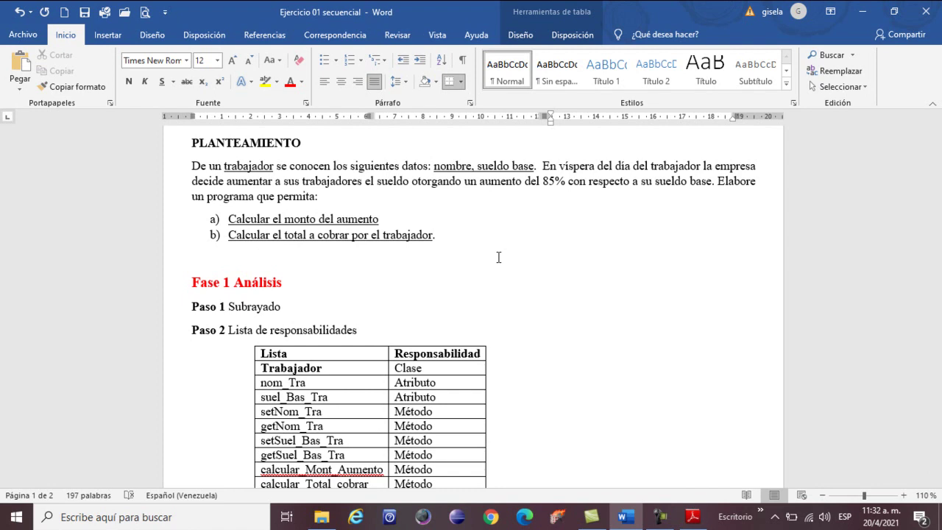
pyautogui.moveTo(940, 193); pyautogui.dragTo(940, 347)
pyautogui.click(661, 325)
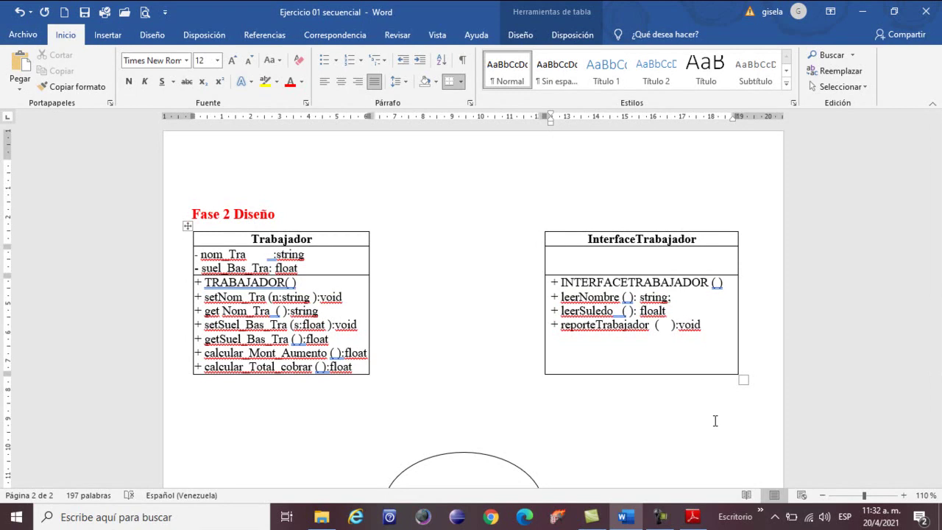
pyautogui.write('a:float')
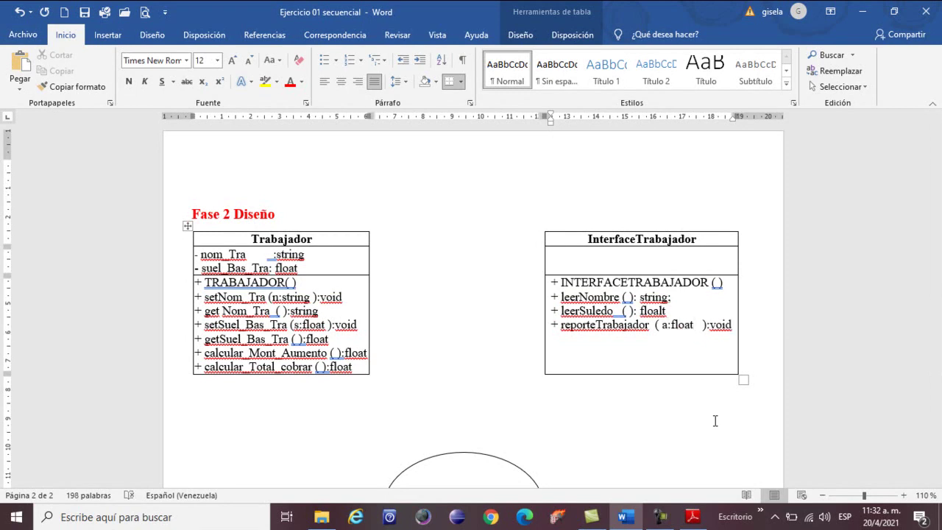
pyautogui.write(',')
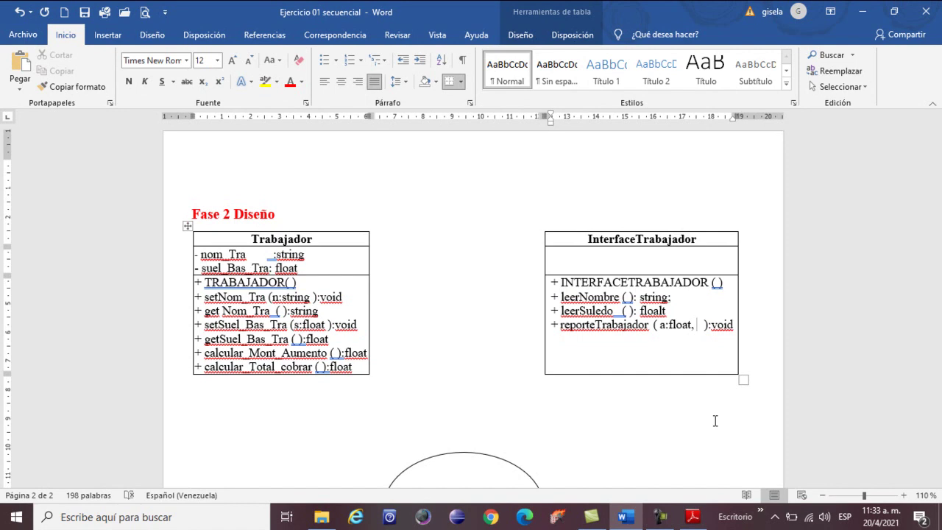
pyautogui.write('t ')
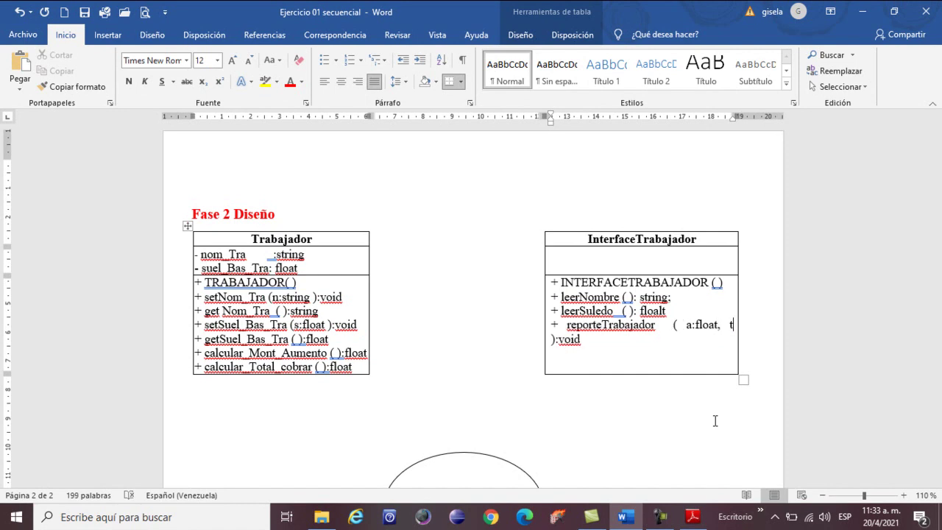
pyautogui.write(':float')
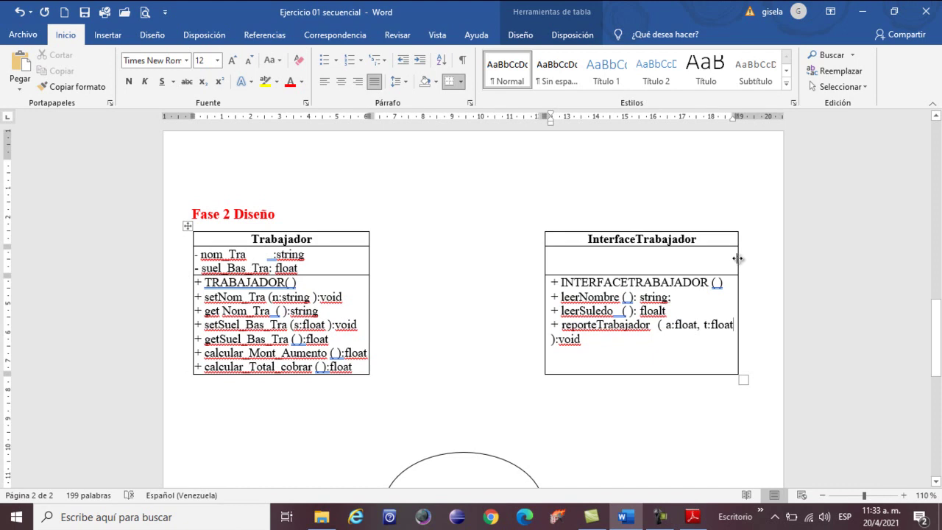
pyautogui.moveTo(738, 259); pyautogui.dragTo(774, 259)
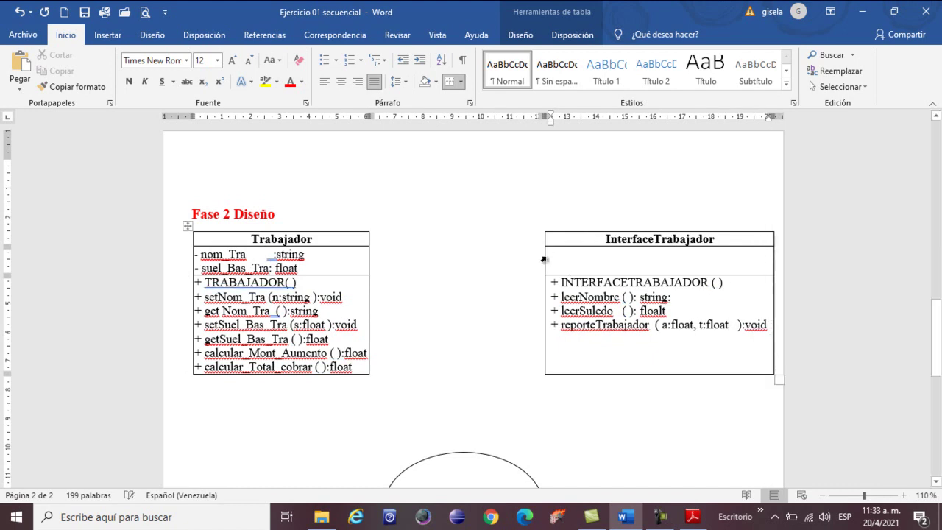
pyautogui.moveTo(545, 253); pyautogui.dragTo(501, 254)
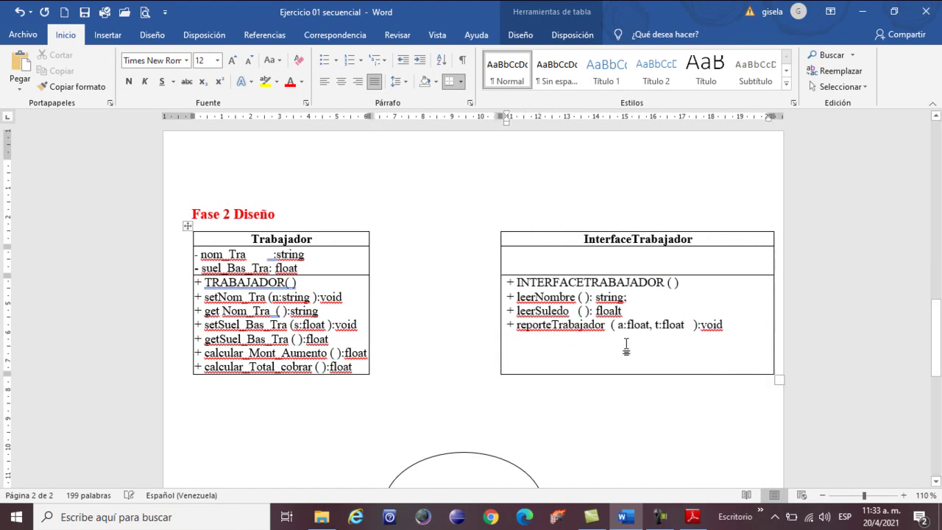
pyautogui.click(621, 327)
pyautogui.doubleClick(713, 329)
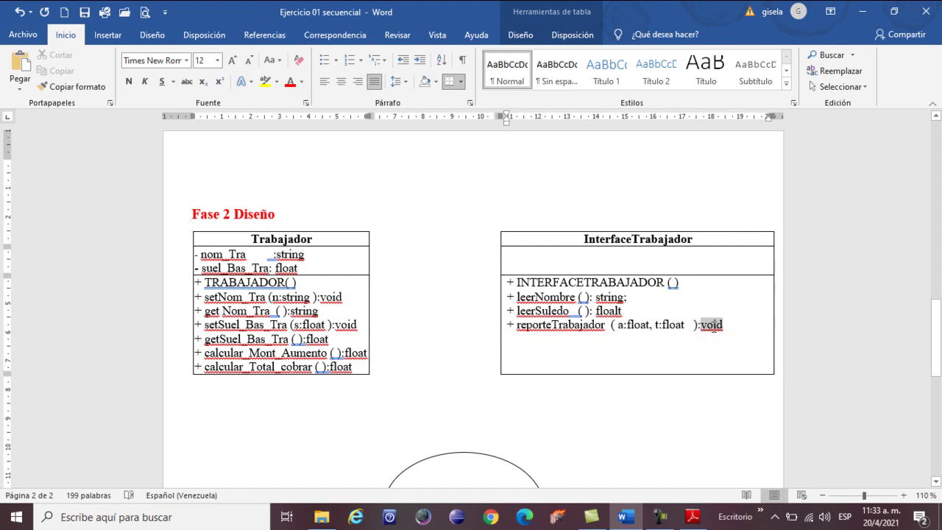
pyautogui.click(722, 326)
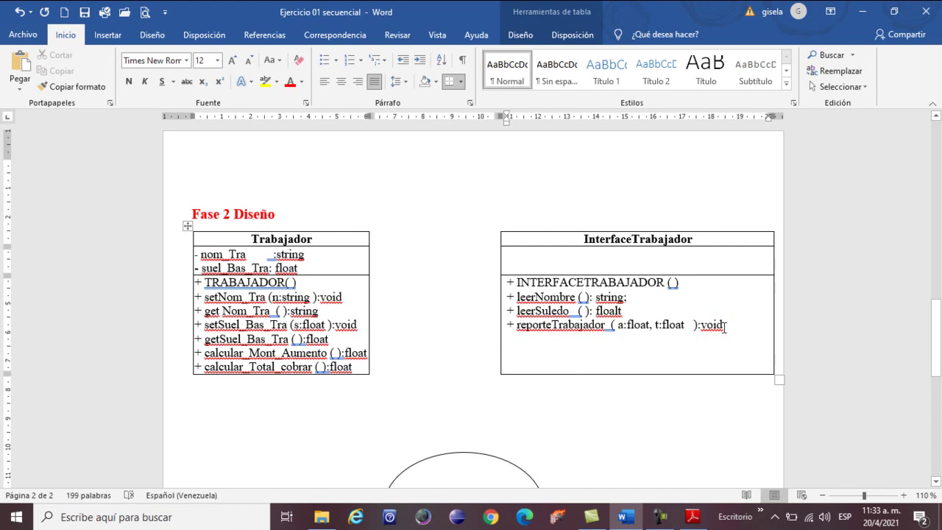
pyautogui.moveTo(725, 328); pyautogui.dragTo(701, 329)
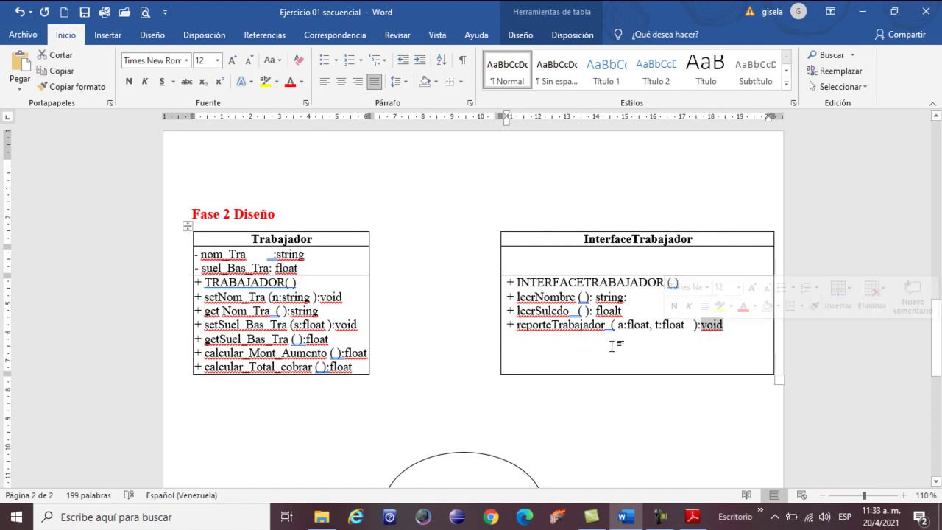
pyautogui.click(537, 333)
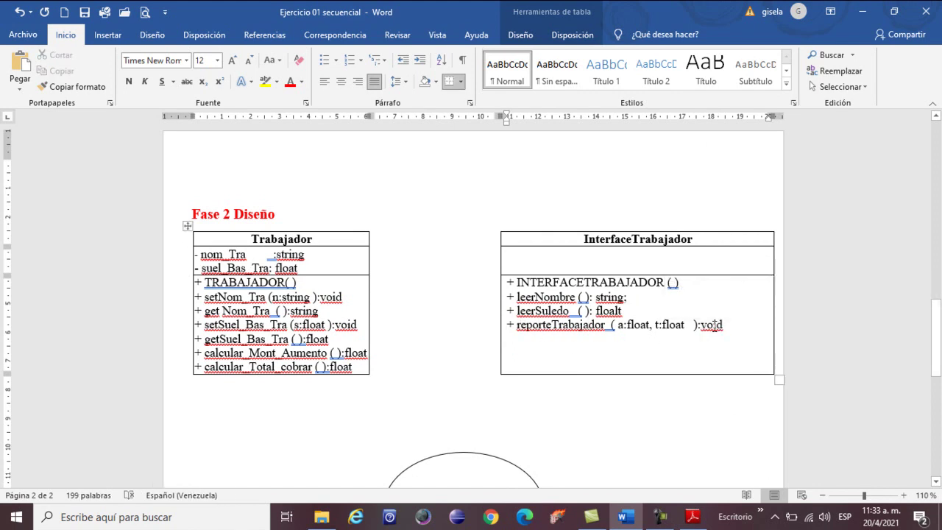
pyautogui.click(214, 298)
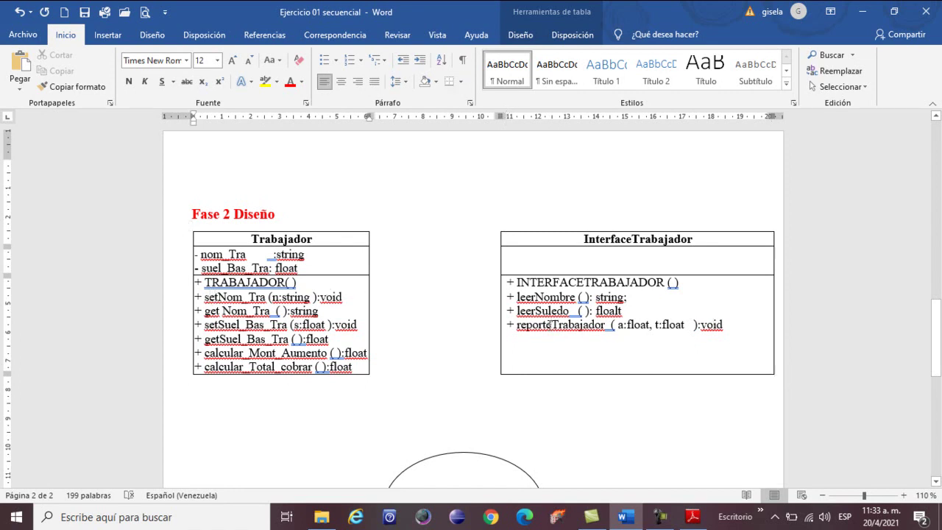
pyautogui.click(533, 324)
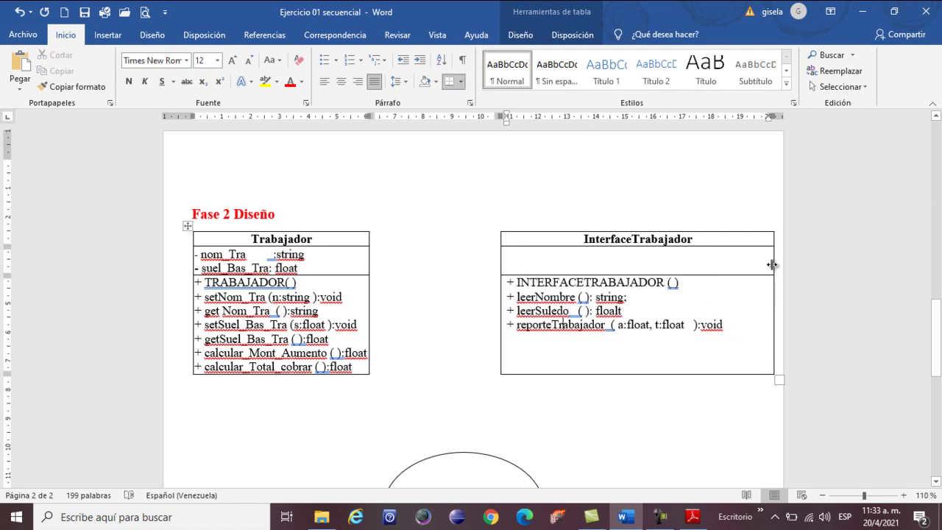
# Step: Narrow the InterfaceTrabajador box from its right edge to just past the end of the reporteTrabajador line
pyautogui.moveTo(773, 265); pyautogui.dragTo(760, 265)
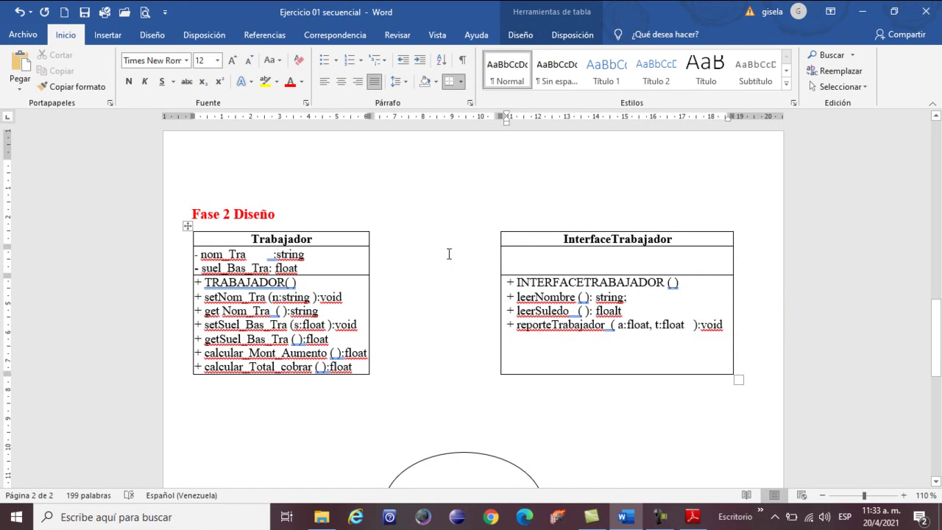
# Step: Paste the blue diamond shape and place it between Trabajador's connector line and the left edge of the main ( ) ellipse
pyautogui.moveTo(937, 324); pyautogui.dragTo(939, 346)
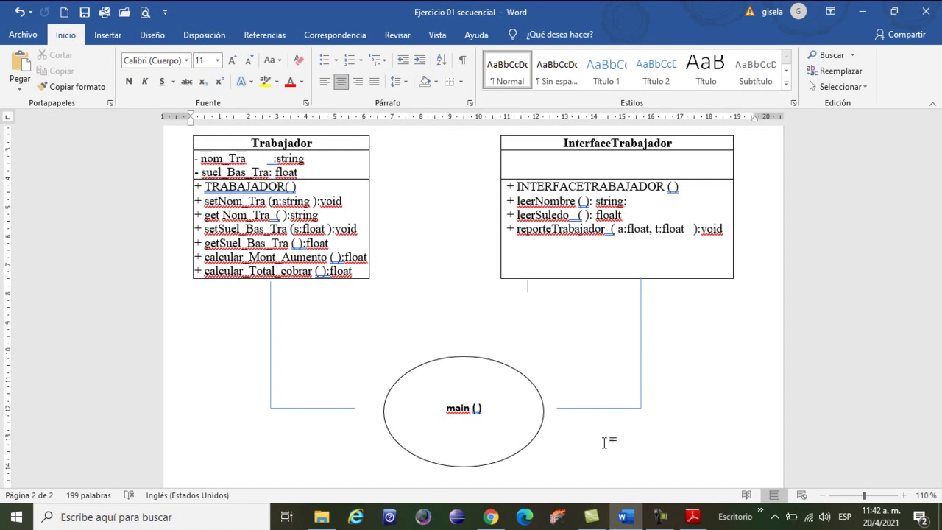
pyautogui.hotkey('ctrl', 'v')
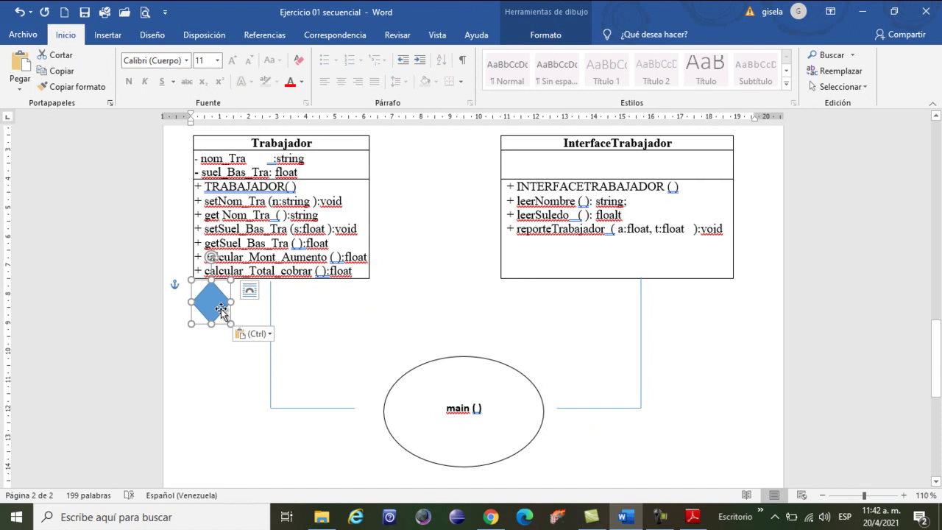
pyautogui.moveTo(229, 313); pyautogui.dragTo(369, 410)
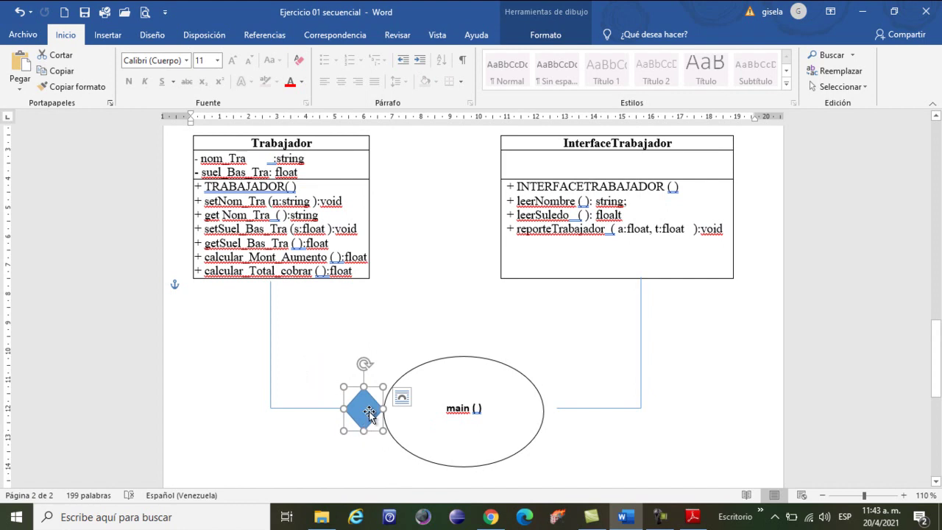
pyautogui.click(406, 354)
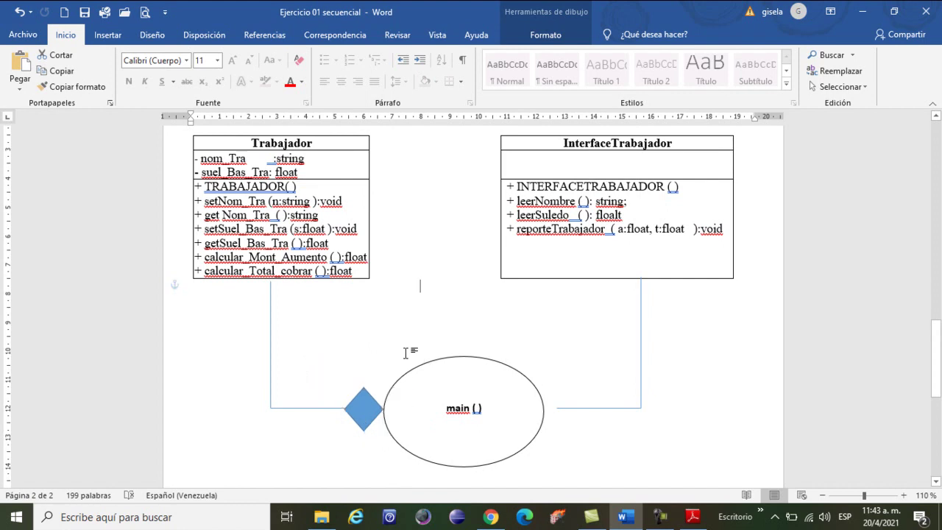
# Step: Duplicate the blue diamond and place the copy between the right edge of the main ( ) ellipse and InterfaceTrabajador's connector line
pyautogui.click(359, 414)
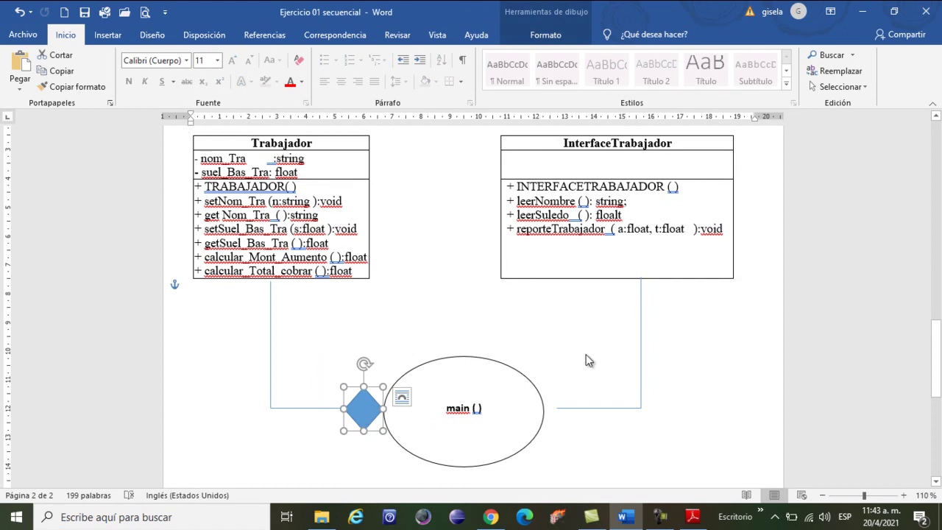
pyautogui.hotkey('ctrl', 'c')
pyautogui.hotkey('ctrl', 'v')
pyautogui.moveTo(371, 416); pyautogui.dragTo(564, 408)
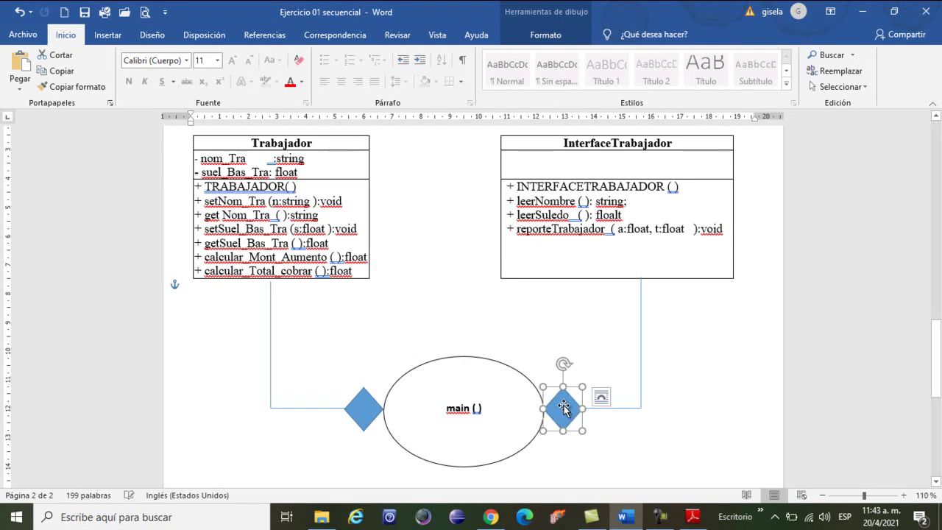
# Step: Apply the white-filled shape style with a green outline to the diamond on the InterfaceTrabajador side of main ( )
pyautogui.rightClick(564, 408)
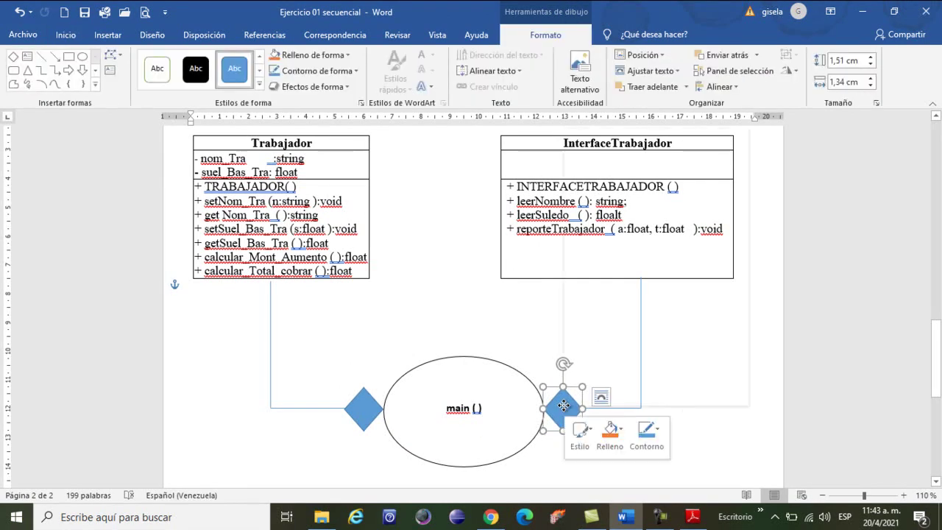
pyautogui.click(156, 66)
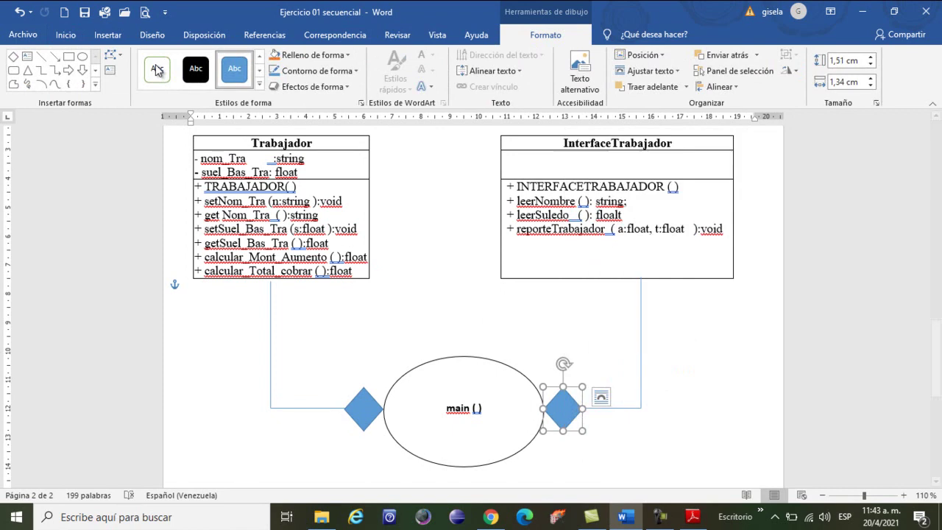
pyautogui.click(636, 459)
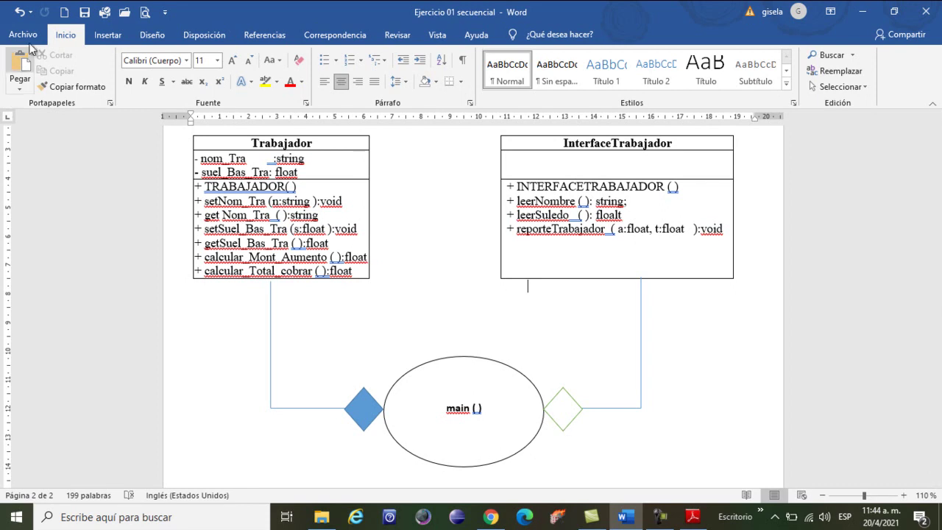
pyautogui.moveTo(937, 338)
pyautogui.mouseDown()
pyautogui.moveTo(939, 348)
pyautogui.moveTo(941, 335)
pyautogui.mouseUp()
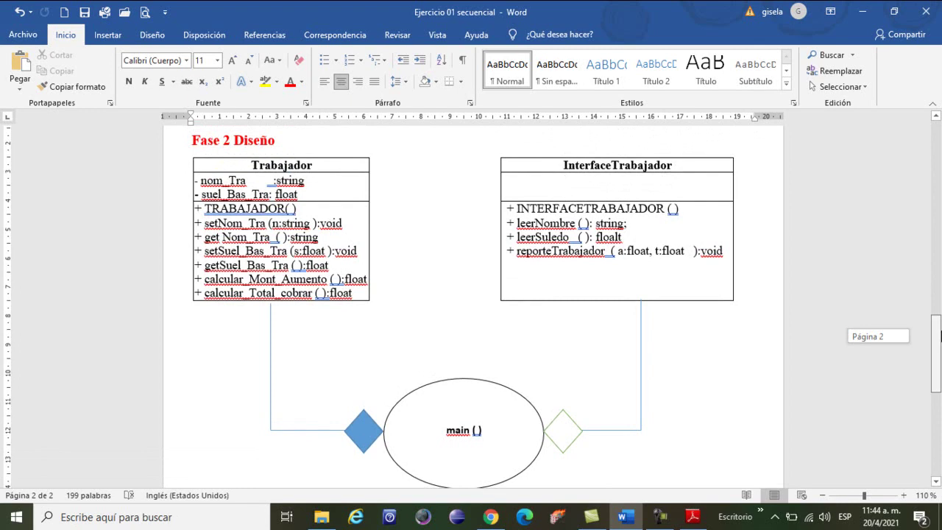